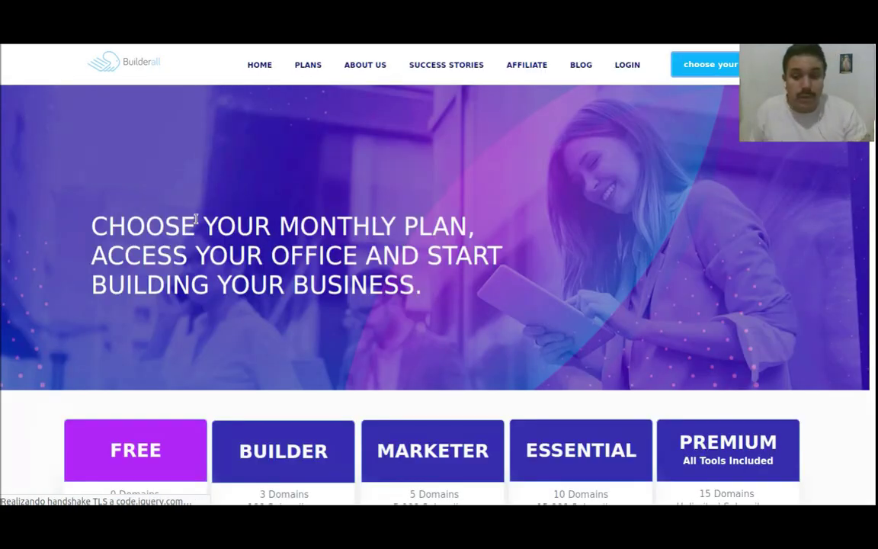
Step: Examine the Builderall monthly plans, comparing their prices and included features
scroll(196, 220, "down", 4)
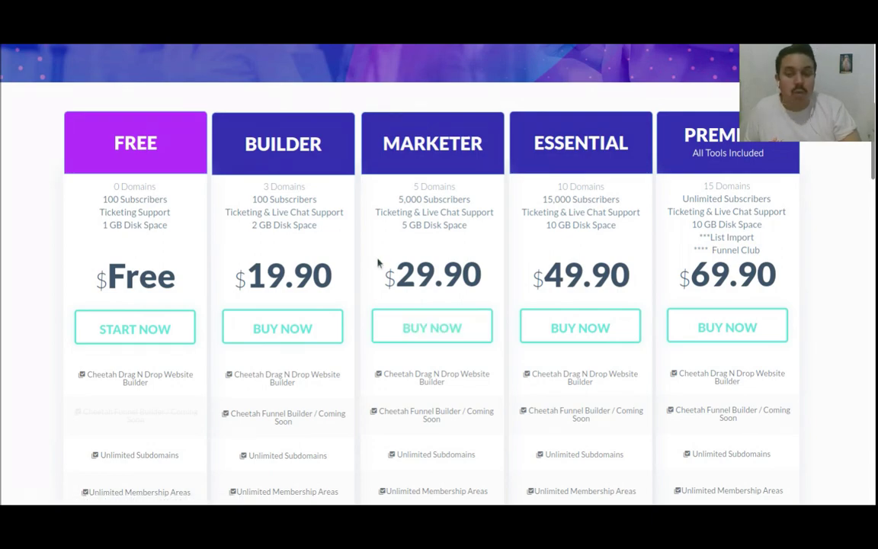
scroll(480, 281, "up", 4)
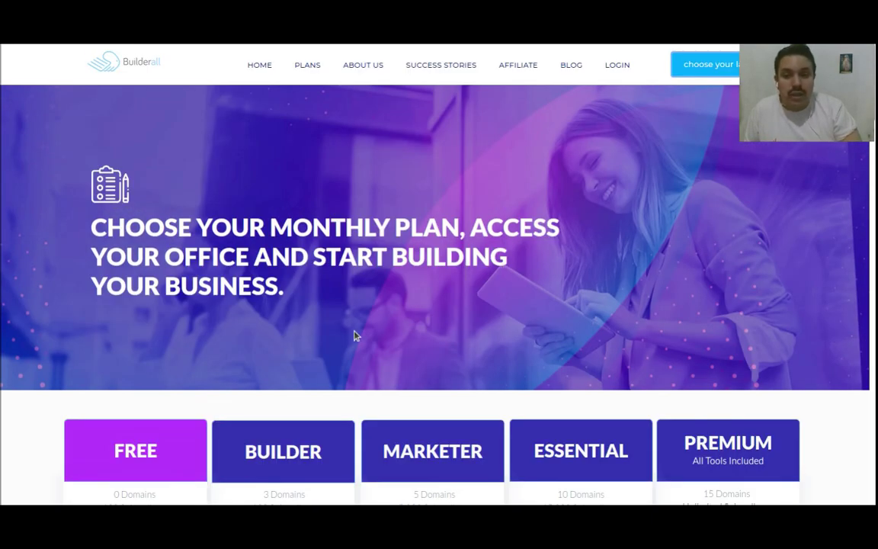
scroll(354, 336, "down", 4)
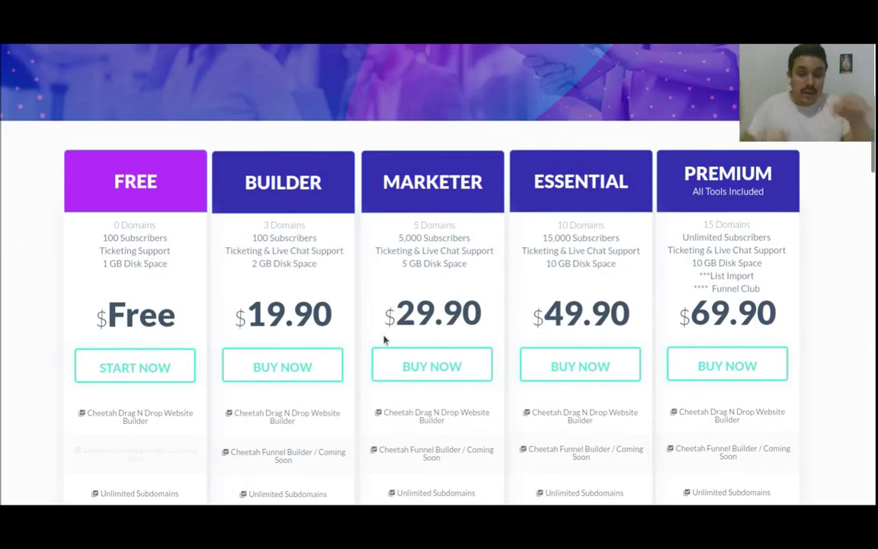
scroll(187, 269, "up", 3)
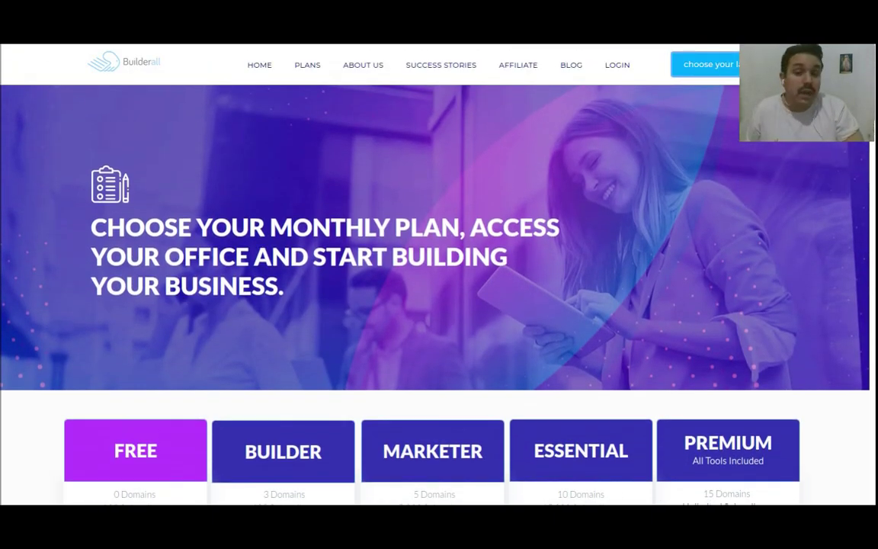
Step: Return to the back office welcome page, enter the new system and advance its introductory tour
key("alt+Left")
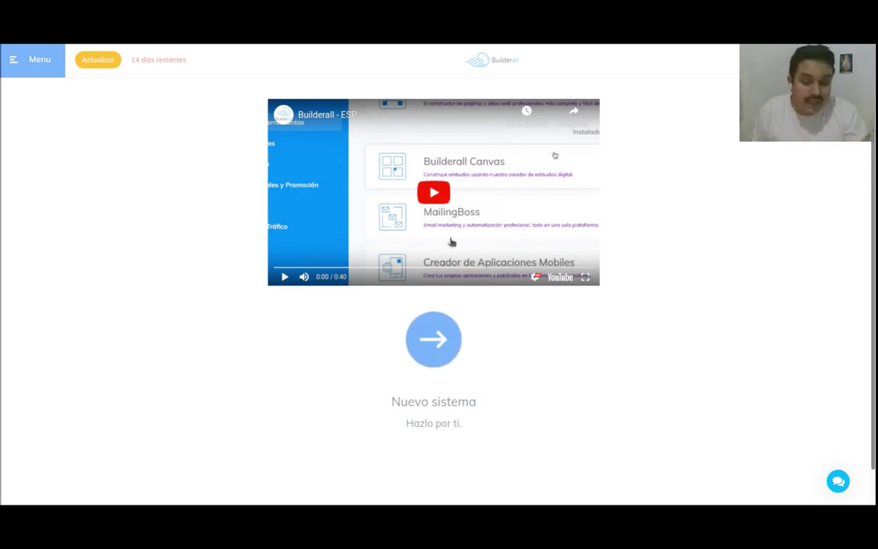
left_click(429, 348)
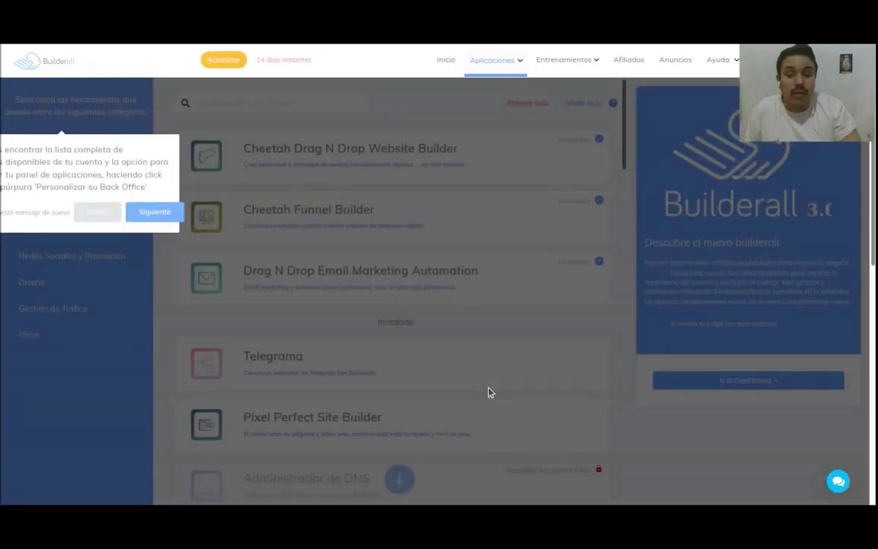
left_click(165, 215)
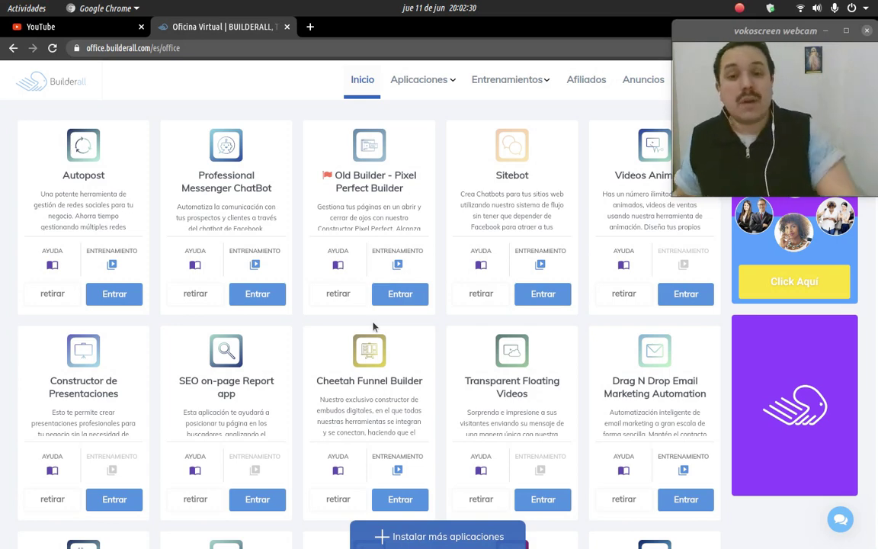
Step: Launch Generador de Scripts from the social media and promotion applications, check the virtual office, and return to the Script Engage dashboard
mouse_move(449, 81)
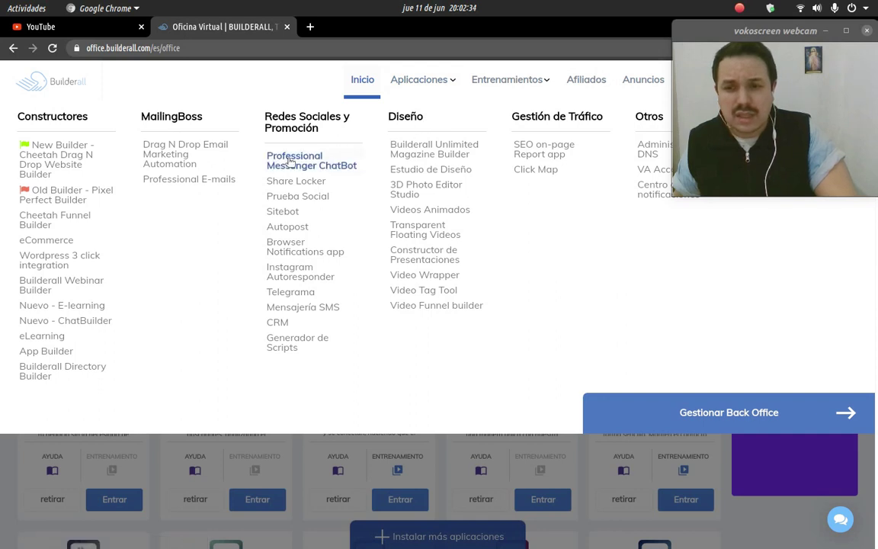
left_click(287, 347)
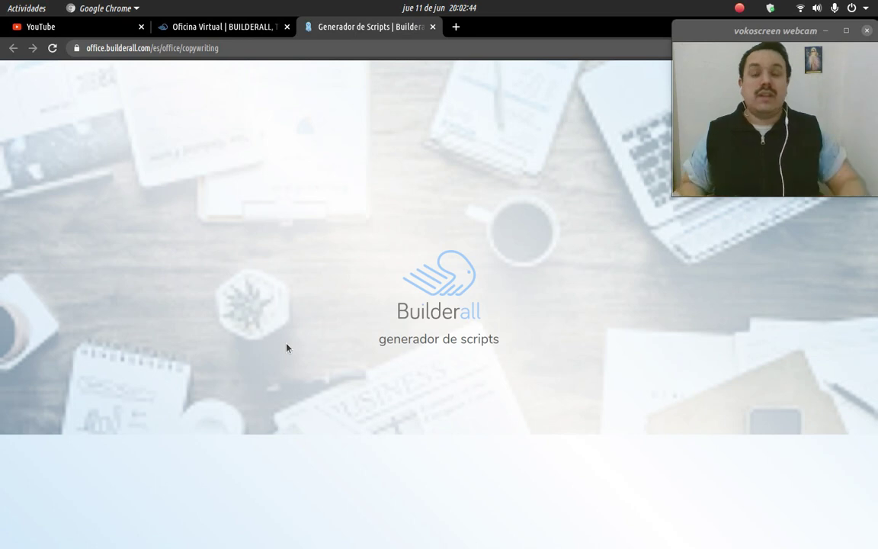
left_click(190, 27)
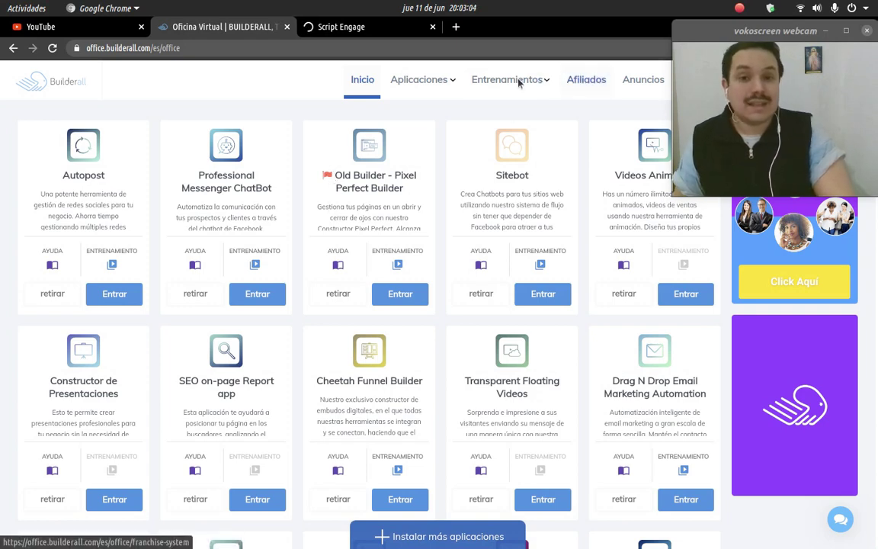
mouse_move(399, 76)
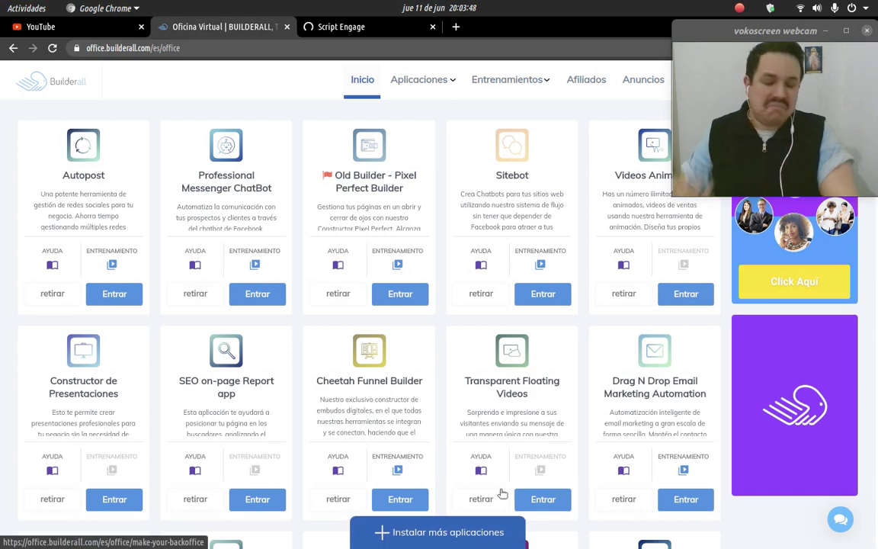
left_click(358, 31)
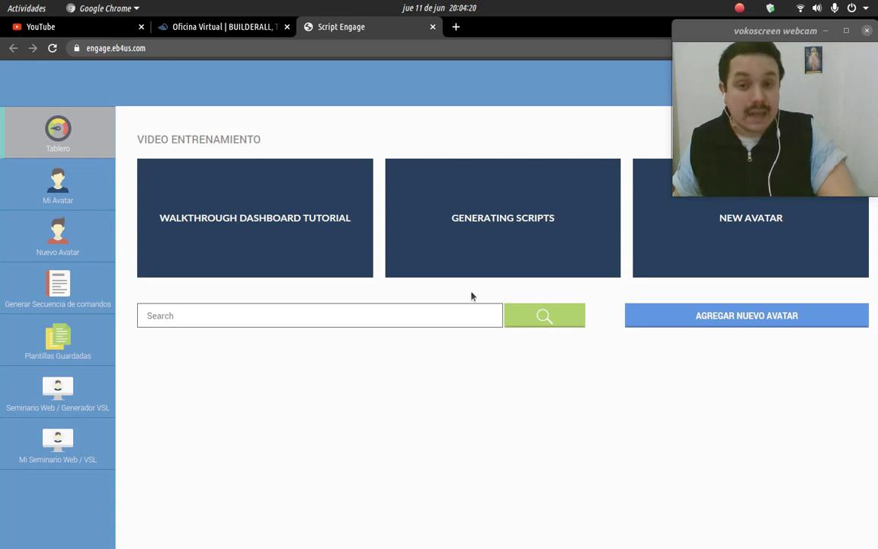
Step: Open the New Avatar training video and close it again
left_click(731, 234)
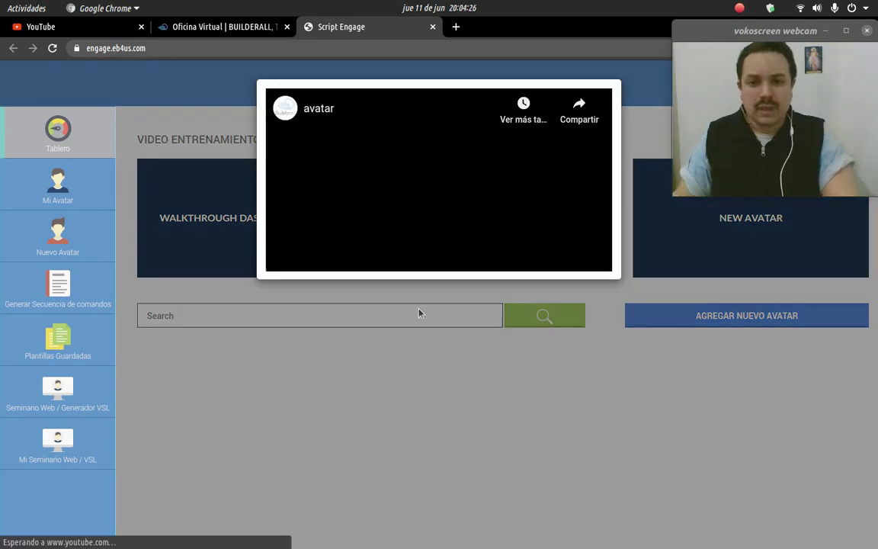
left_click(486, 490)
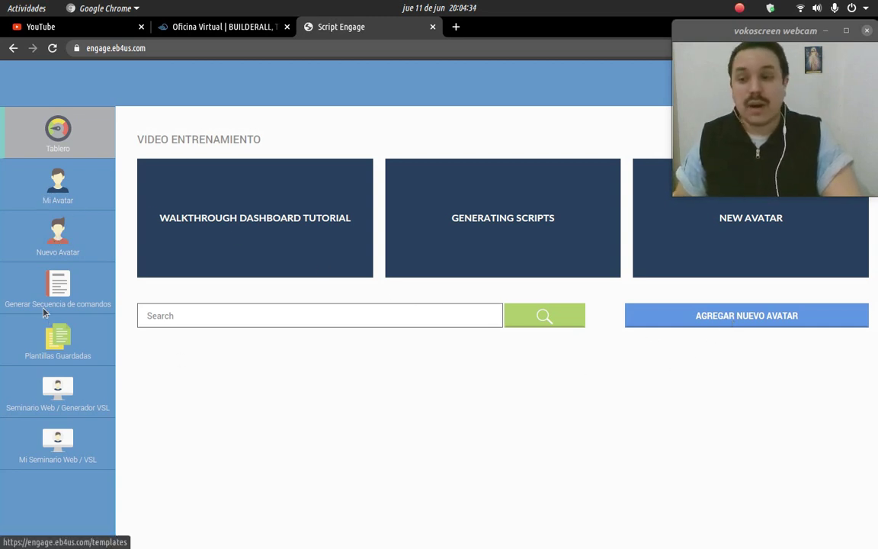
Step: Start a new avatar and examine the questions of step 1, Perfil de Avatar Ideal
left_click(57, 245)
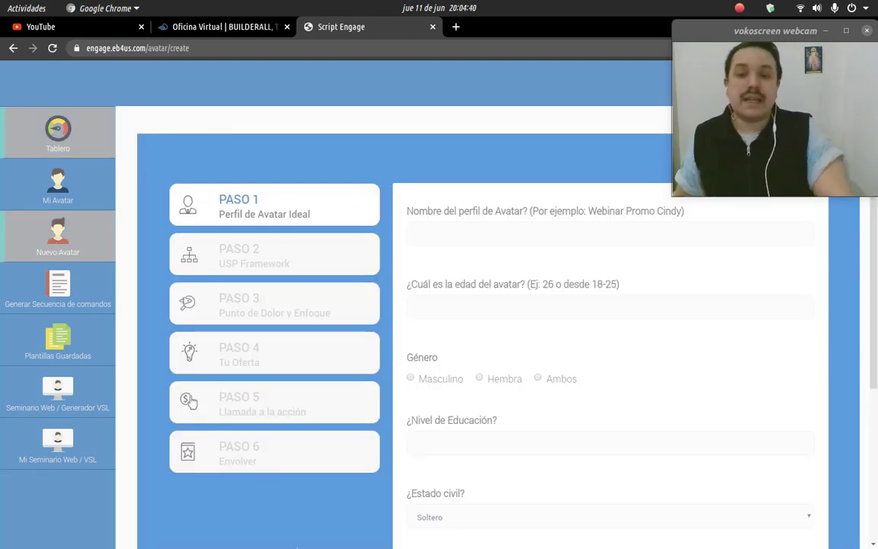
left_click(458, 226)
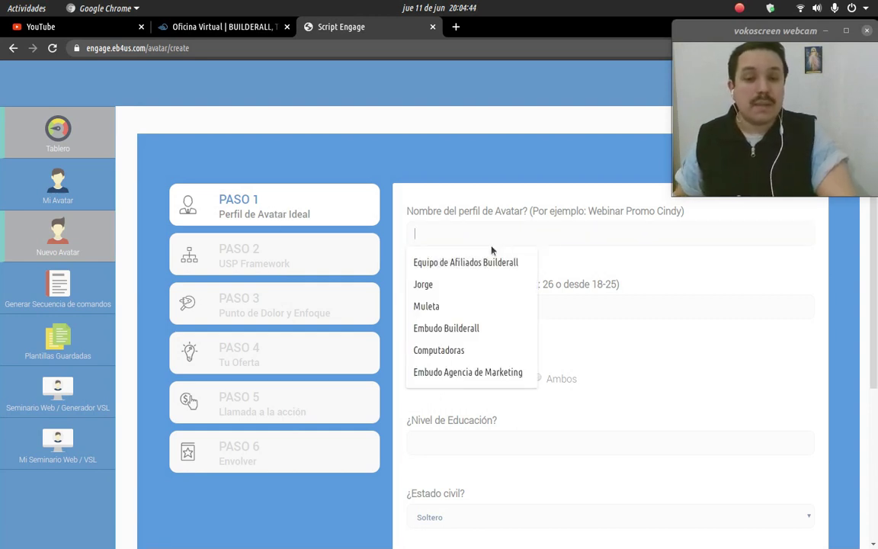
left_click(456, 212)
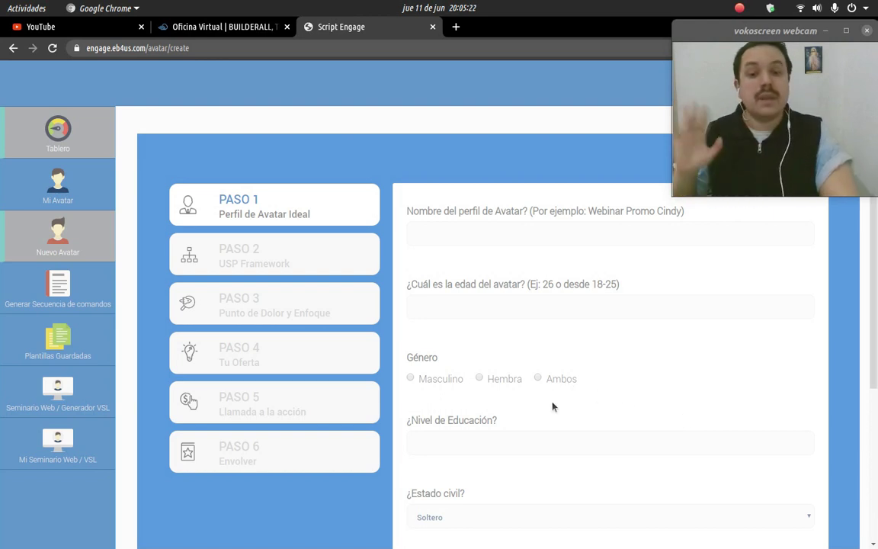
scroll(502, 439, "down", 2)
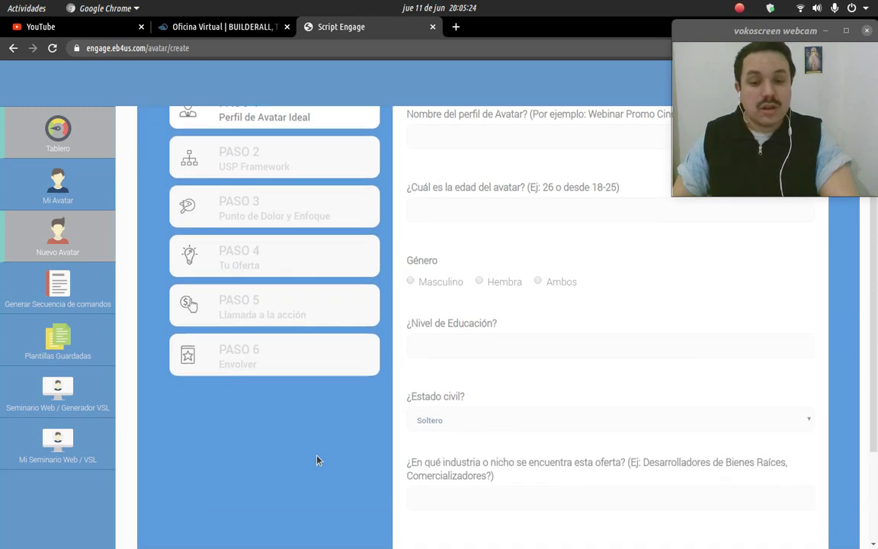
scroll(465, 417, "down", 2)
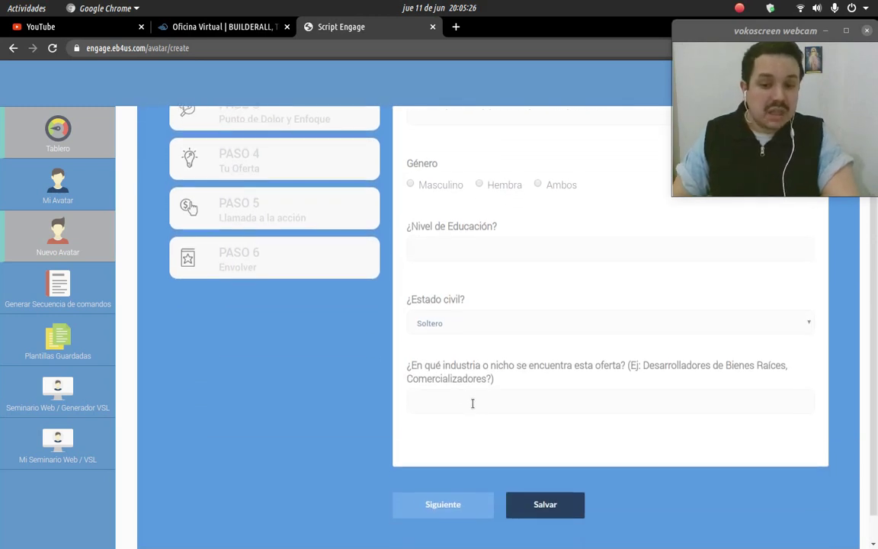
scroll(473, 403, "up", 4)
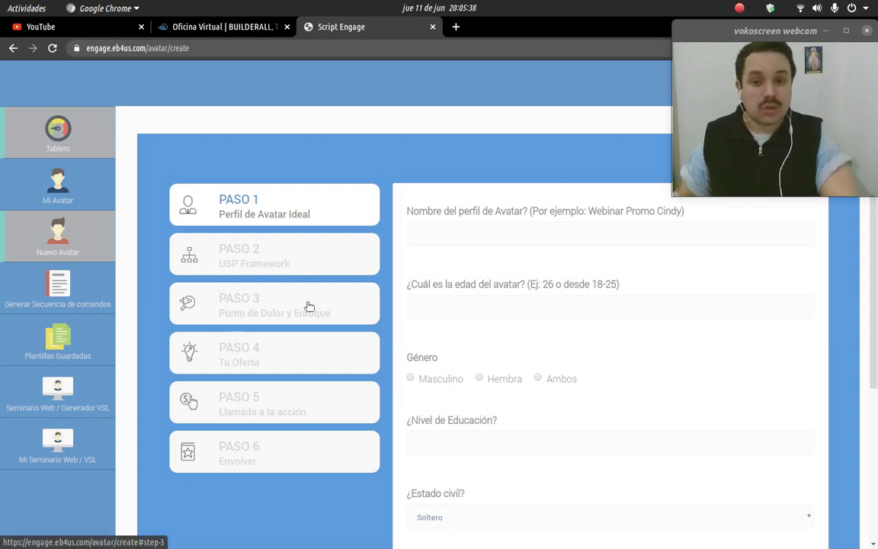
Step: Open step 6, Envolver, of the avatar form and examine its contact and company questions
left_click(256, 461)
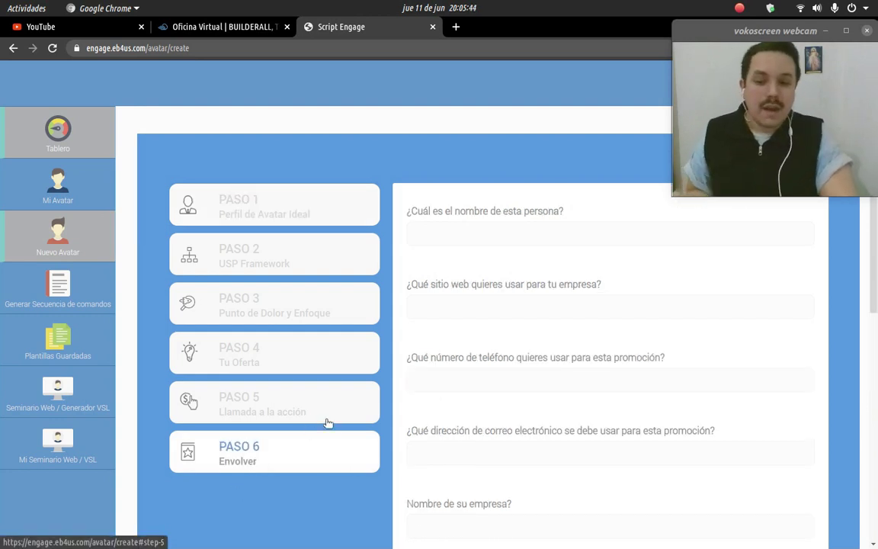
scroll(660, 349, "down", 6)
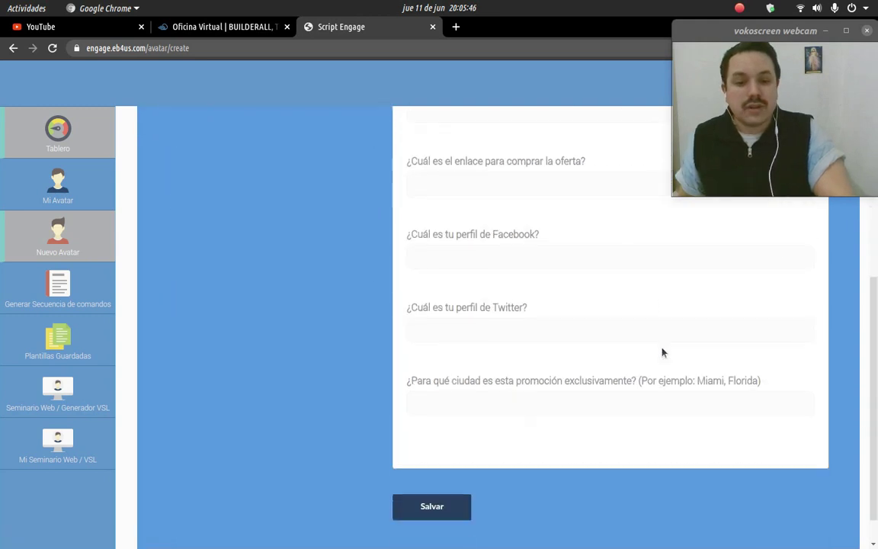
scroll(518, 362, "up", 1)
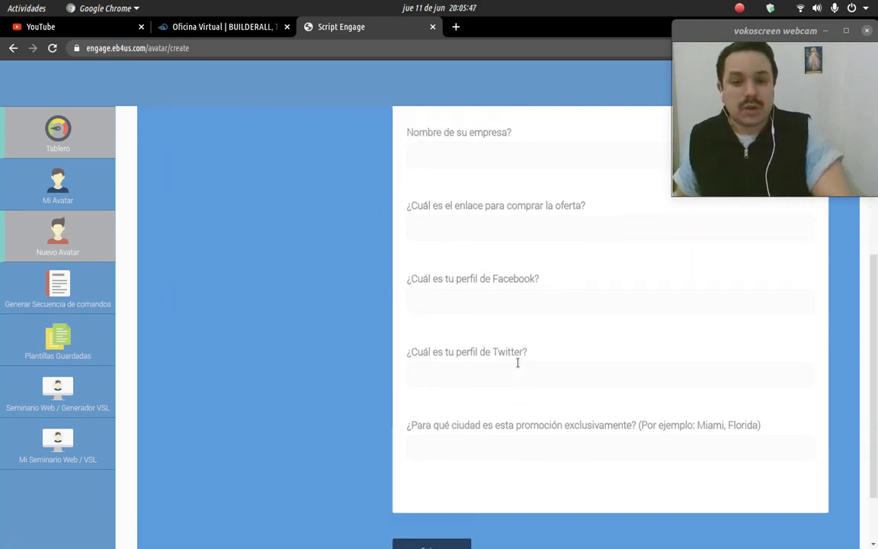
Step: Try the saved entry "no tengo" as the Twitter profile and clear the field
left_click(487, 396)
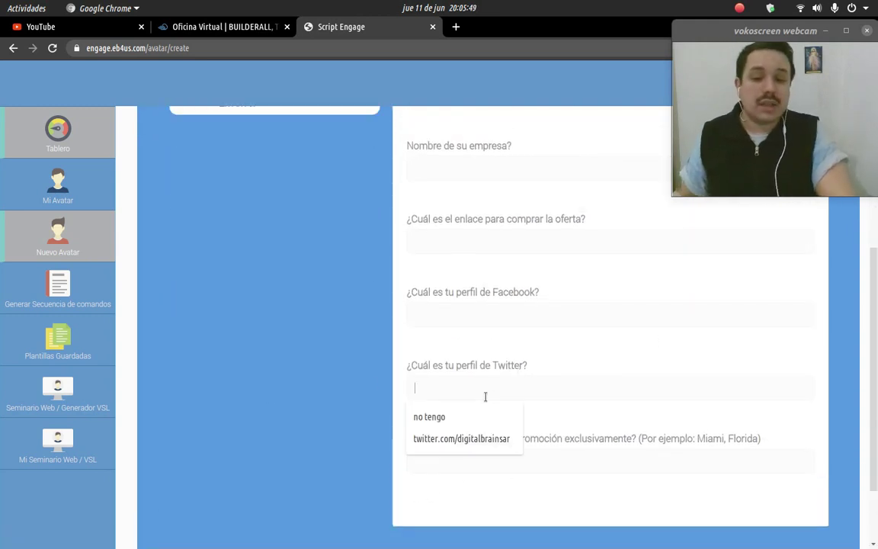
left_click(432, 415)
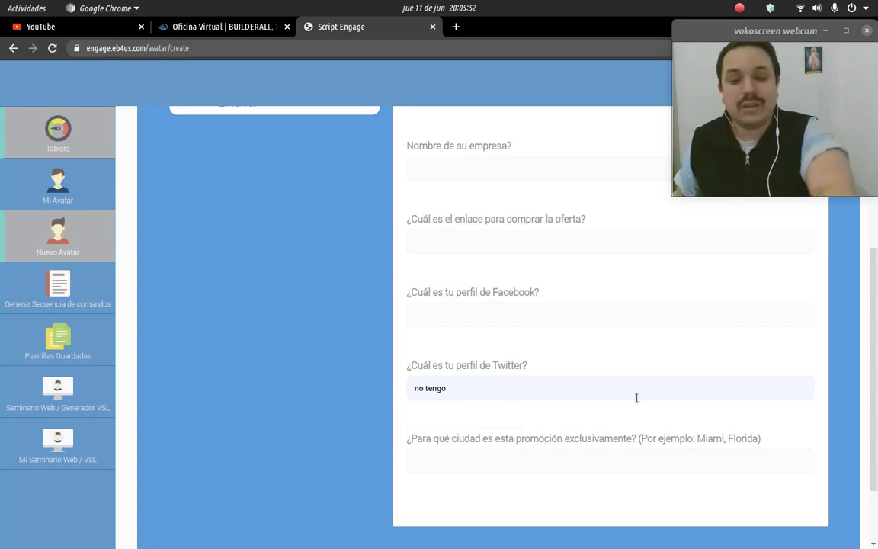
key("BackSpace")
key("BackSpace")
key("BackSpace")
key("BackSpace")
key("BackSpace")
key("BackSpace")
key("BackSpace")
key("BackSpace")
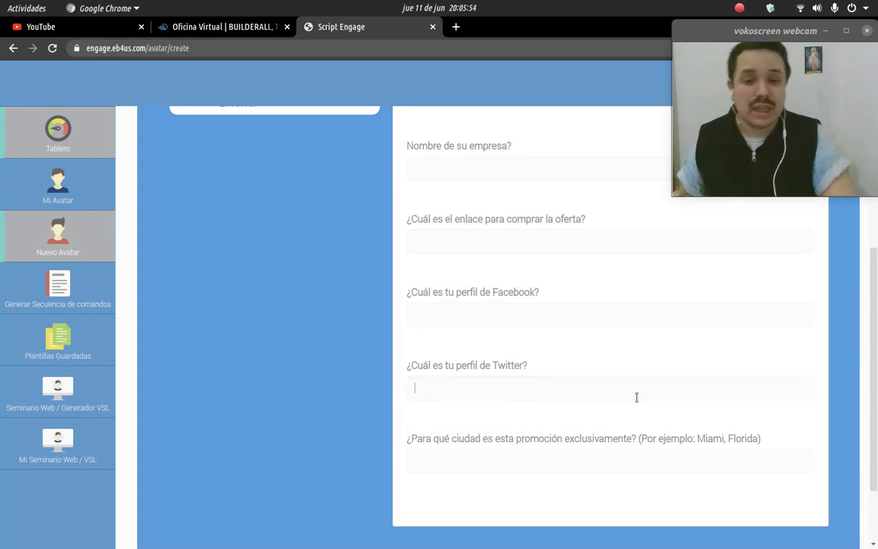
Step: Try "NO" as the answer for the promotion's phone number and erase it
scroll(363, 304, "up", 3)
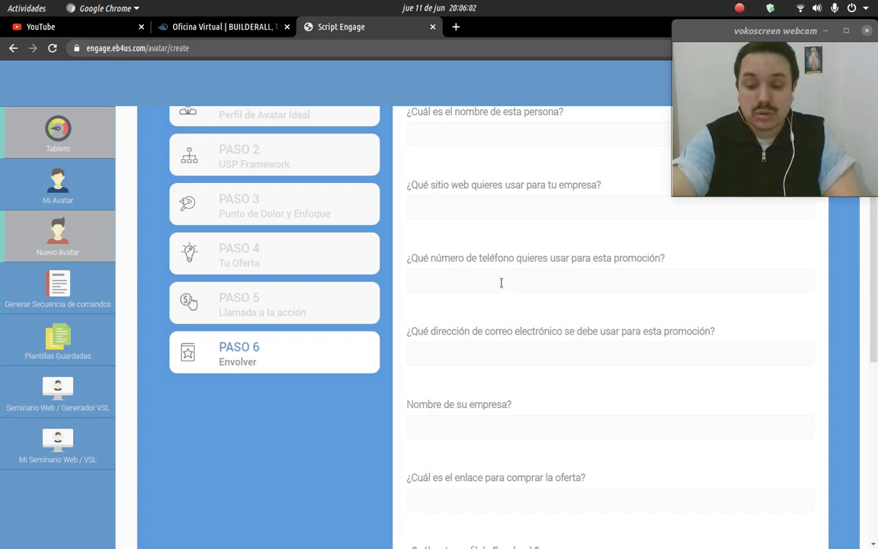
type("N")
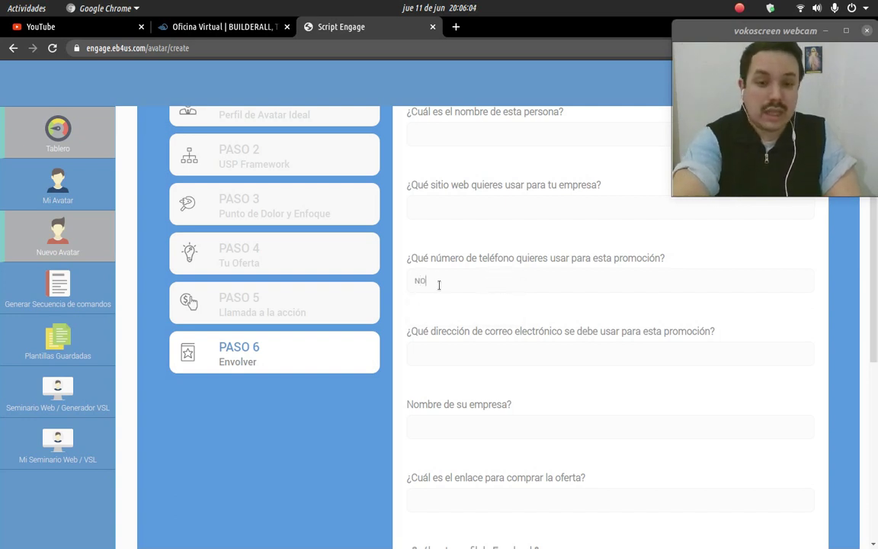
key("BackSpace")
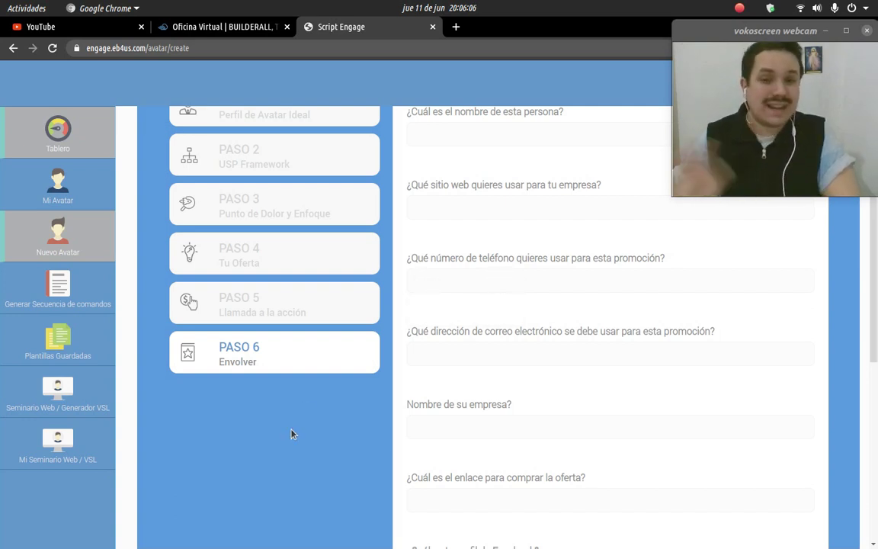
Step: Go back through avatar form steps 5, 4, 3 and 2, and read the Epifanía question under USP Framework
left_click(314, 298)
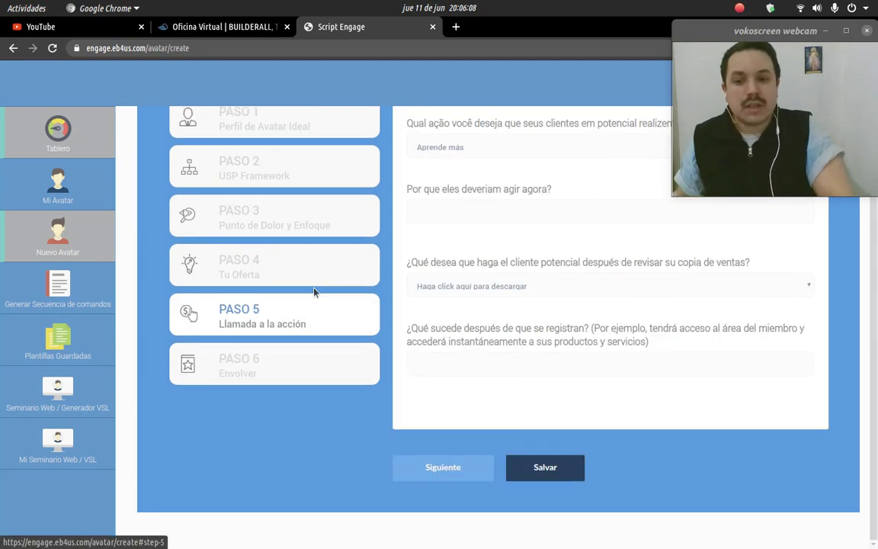
left_click(312, 260)
left_click(314, 212)
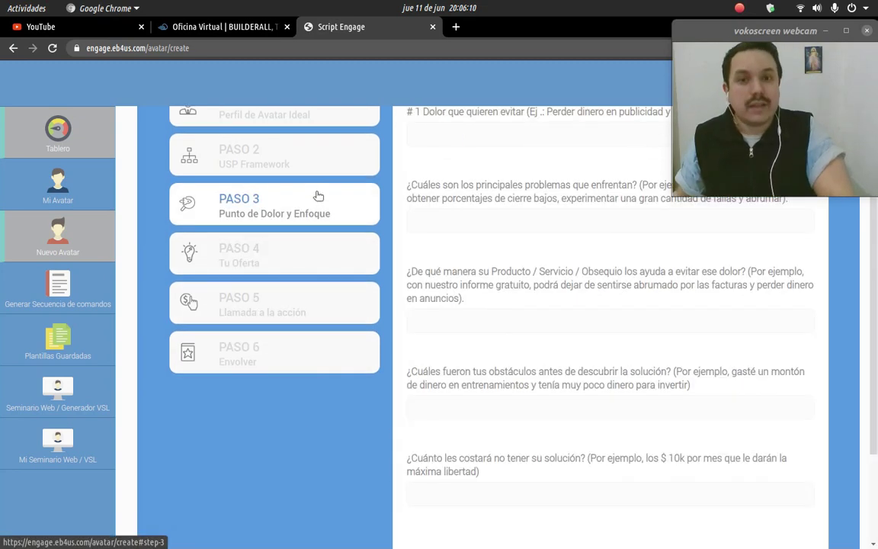
left_click(319, 160)
scroll(532, 288, "up", 2)
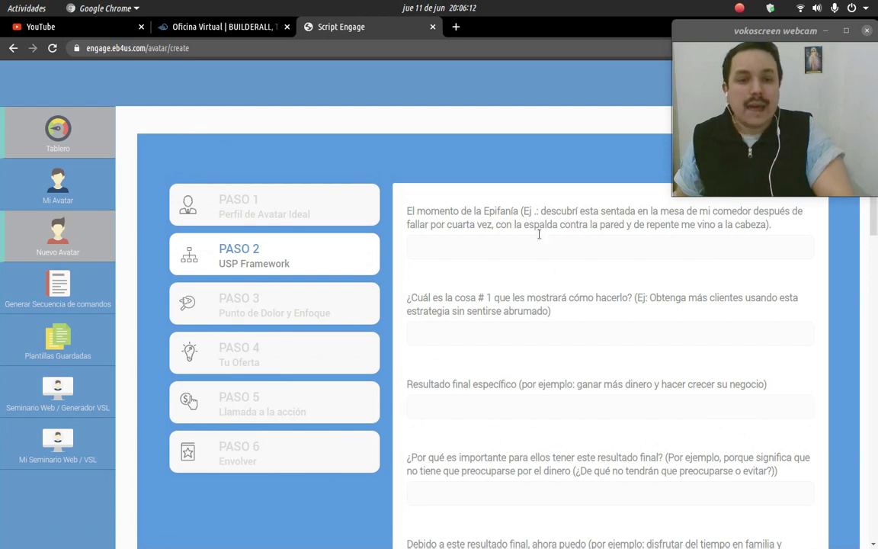
left_click_drag(544, 211, 764, 228)
left_click(412, 176)
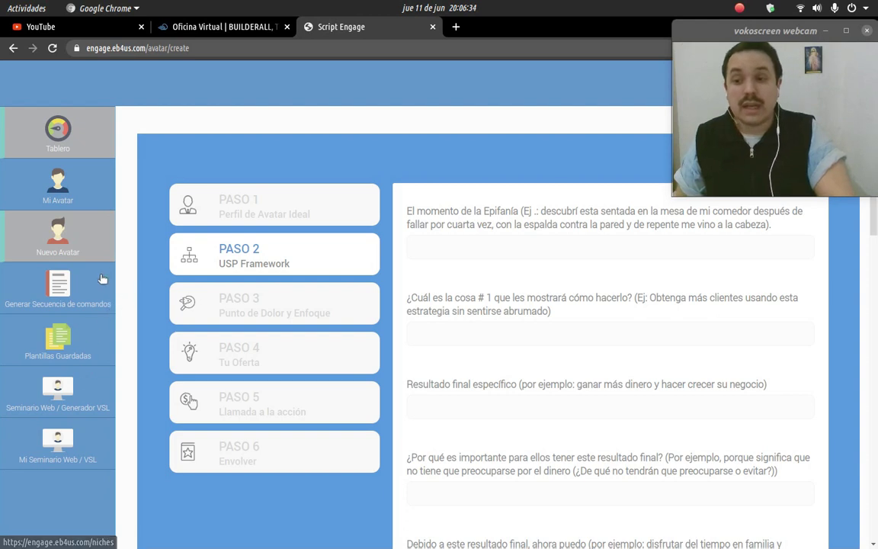
Step: Open the script generation page and examine the niches offered in its first stage, Elija el lugar
left_click(55, 294)
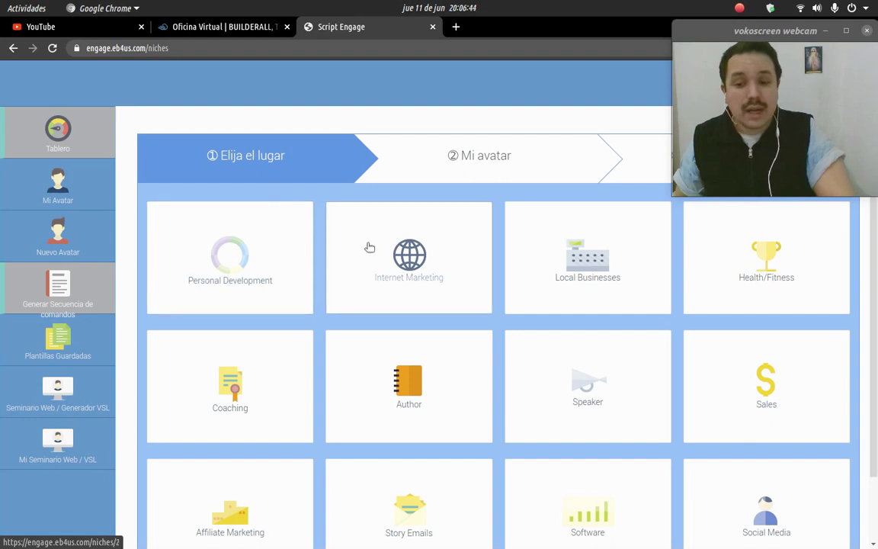
scroll(377, 255, "down", 2)
scroll(411, 266, "up", 2)
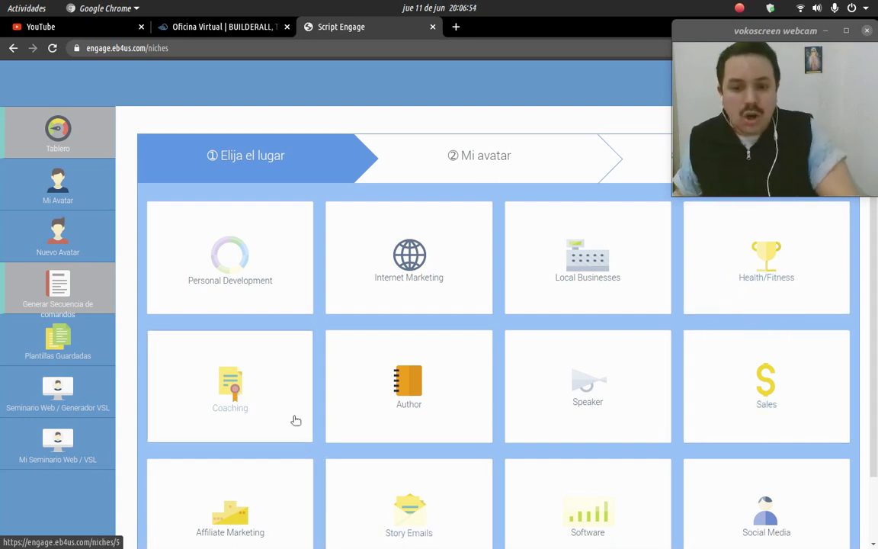
Step: Look over the available niches and choose Internet Marketing for the script
scroll(604, 387, "down", 1)
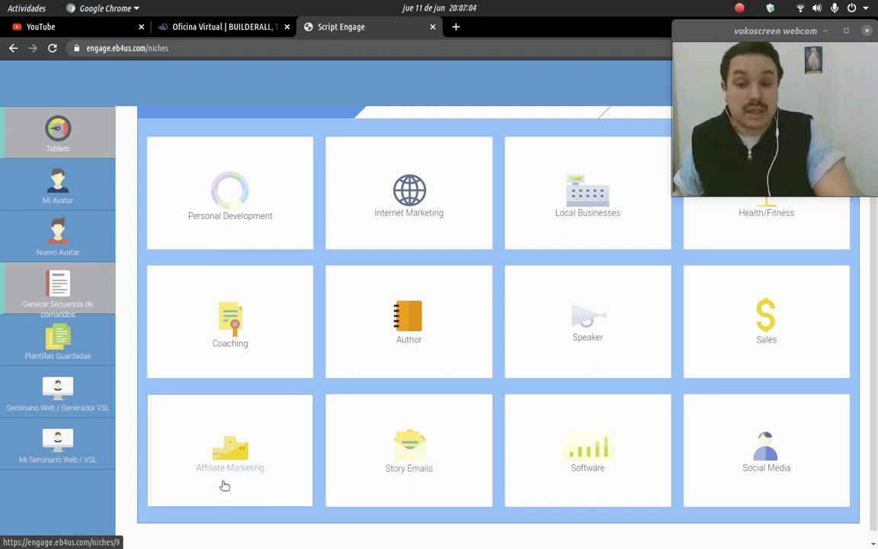
scroll(249, 467, "up", 2)
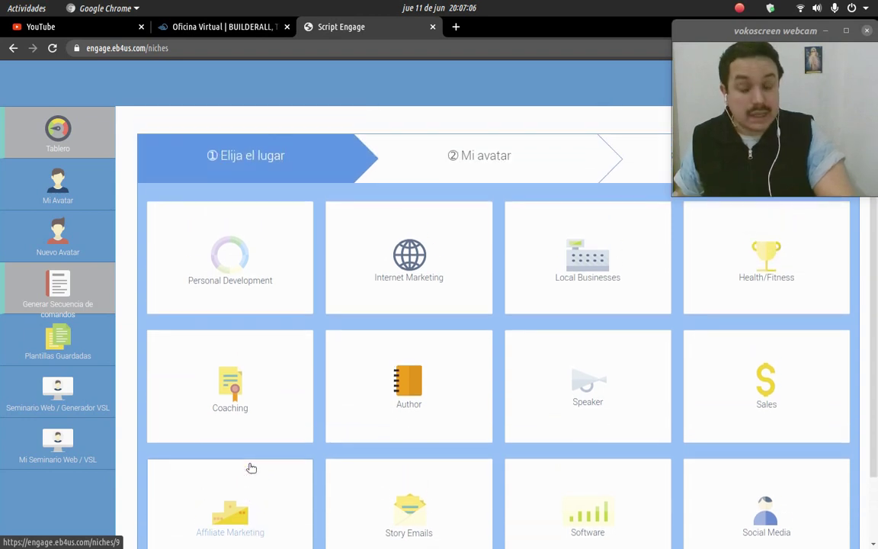
scroll(251, 467, "down", 2)
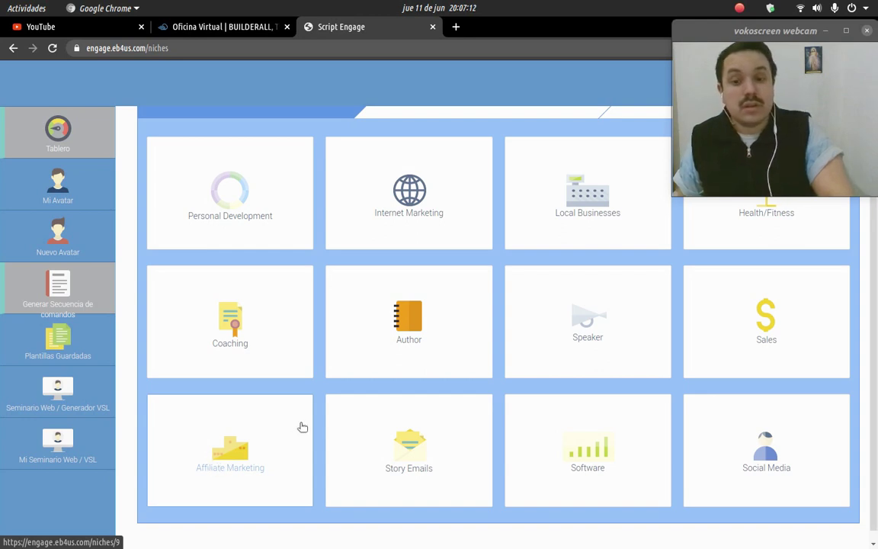
scroll(373, 421, "up", 2)
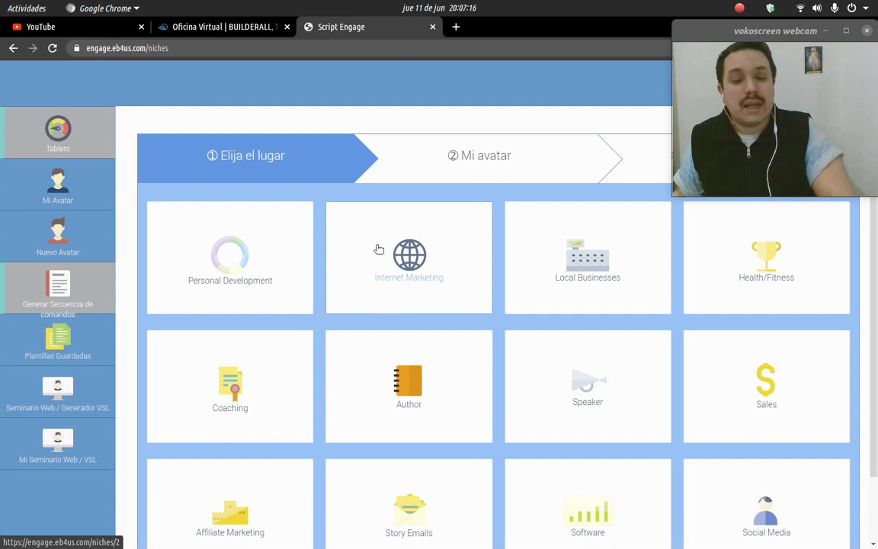
left_click(409, 272)
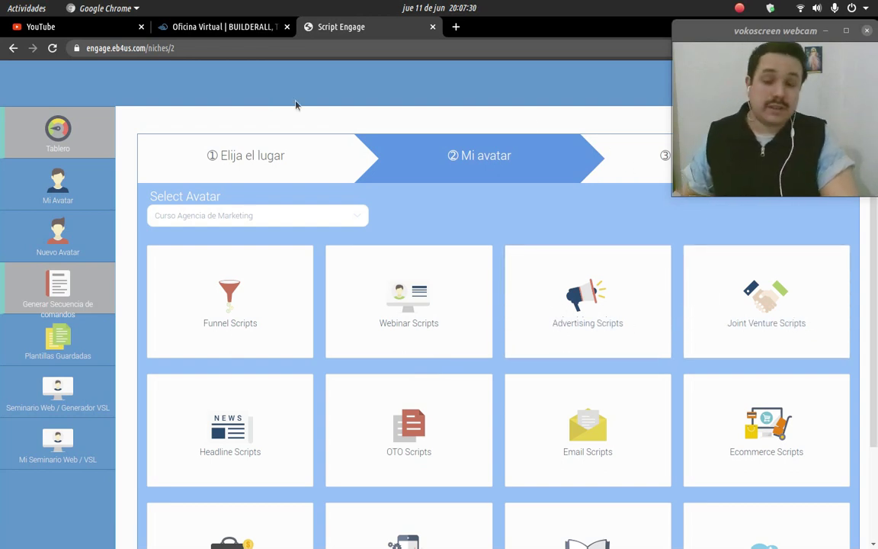
Step: Translate the script category page into Spanish and examine the categories offered for the Curso Agencia de Marketing avatar
right_click(222, 108)
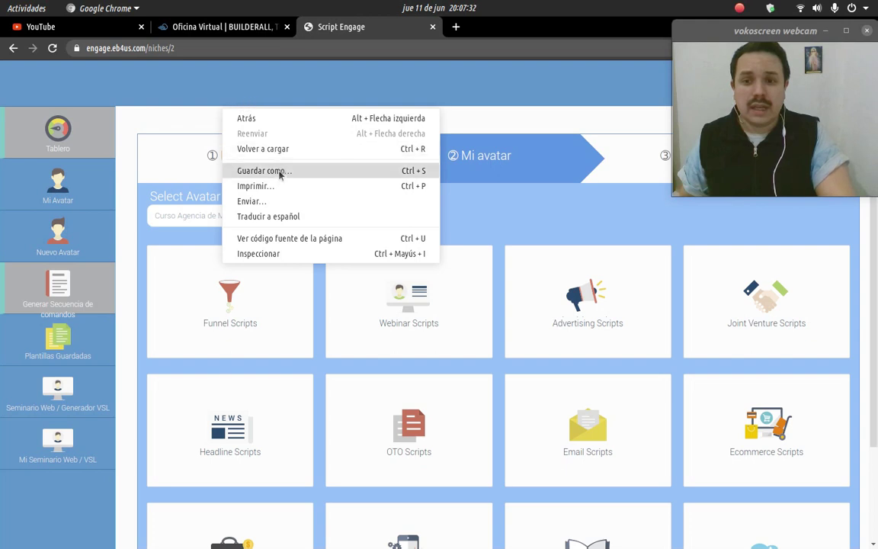
left_click(282, 216)
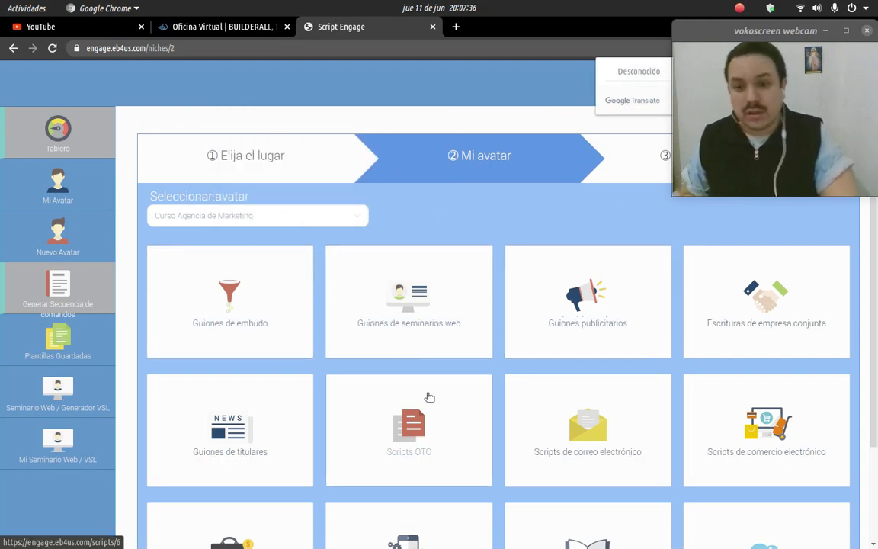
scroll(245, 441, "down", 1)
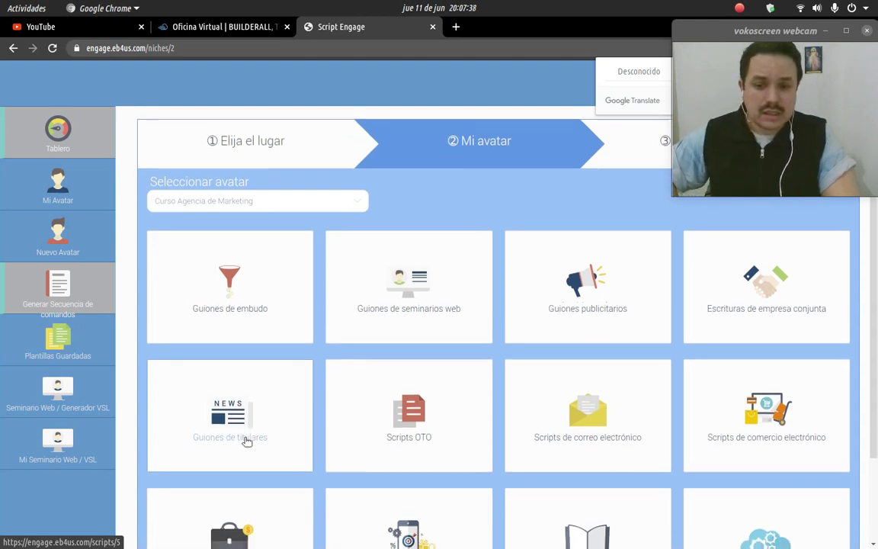
scroll(600, 391, "down", 1)
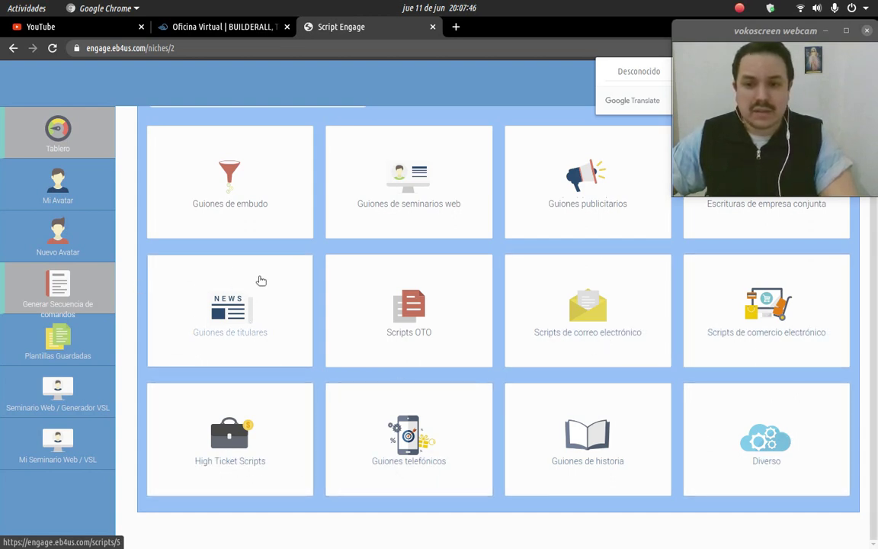
scroll(260, 280, "up", 3)
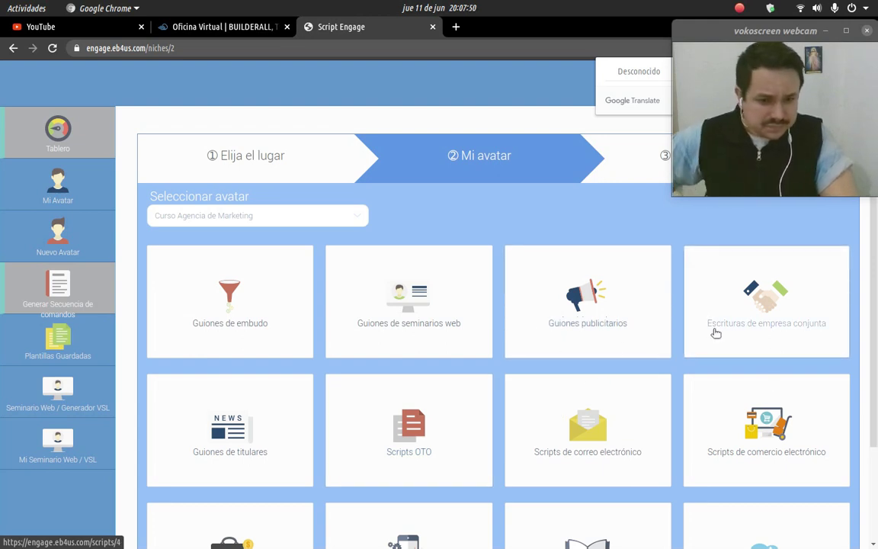
scroll(731, 360, "down", 1)
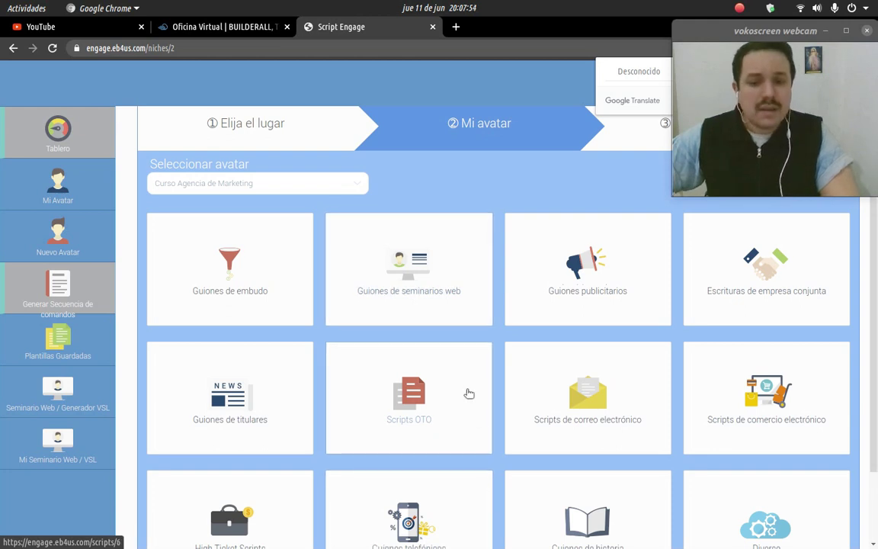
scroll(446, 404, "down", 3)
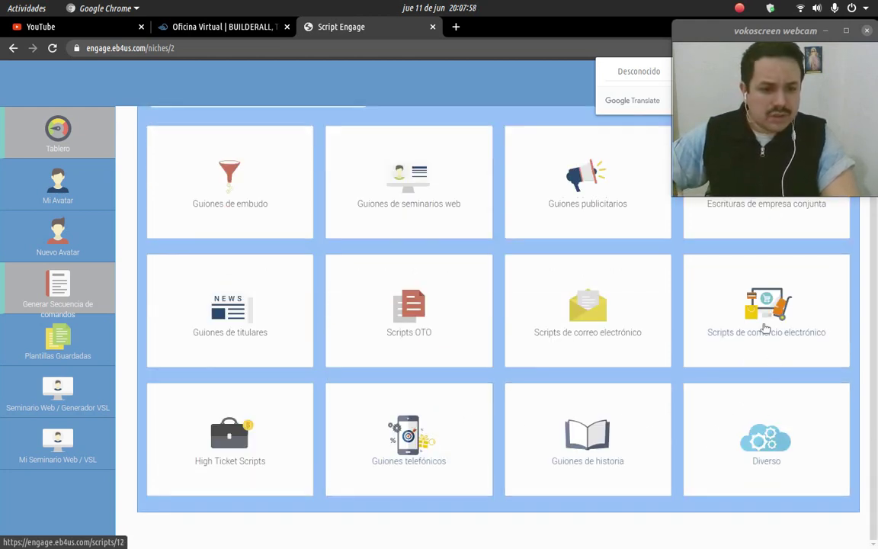
scroll(376, 332, "up", 4)
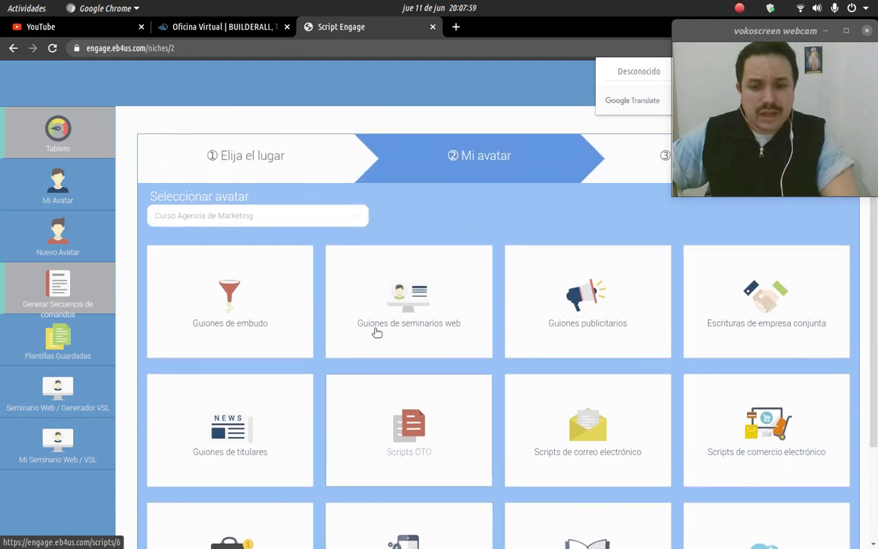
Step: Open the webinar scripts category and translate its list of templates into Spanish
left_click(429, 316)
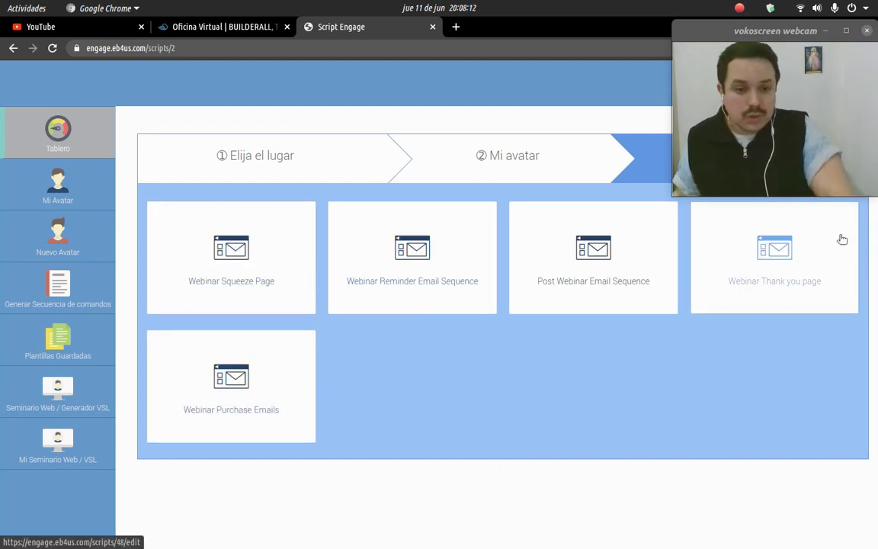
right_click(505, 392)
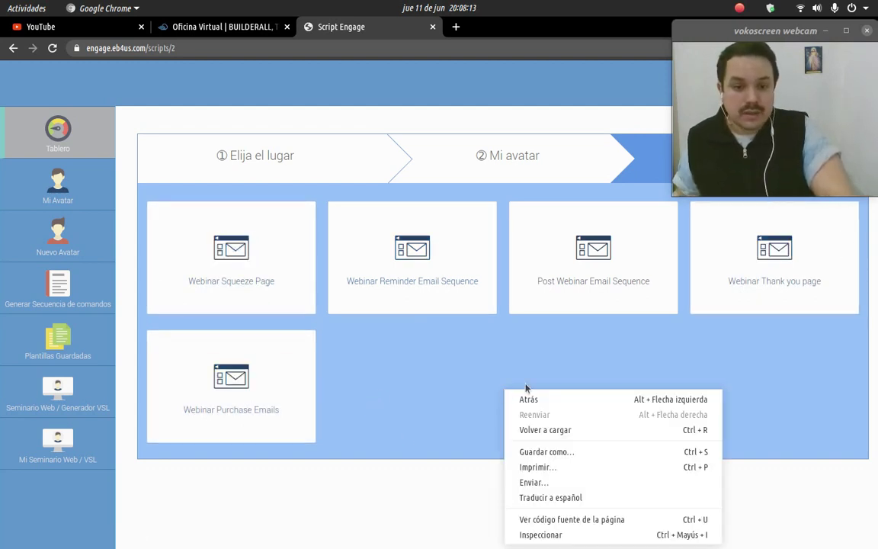
left_click(543, 497)
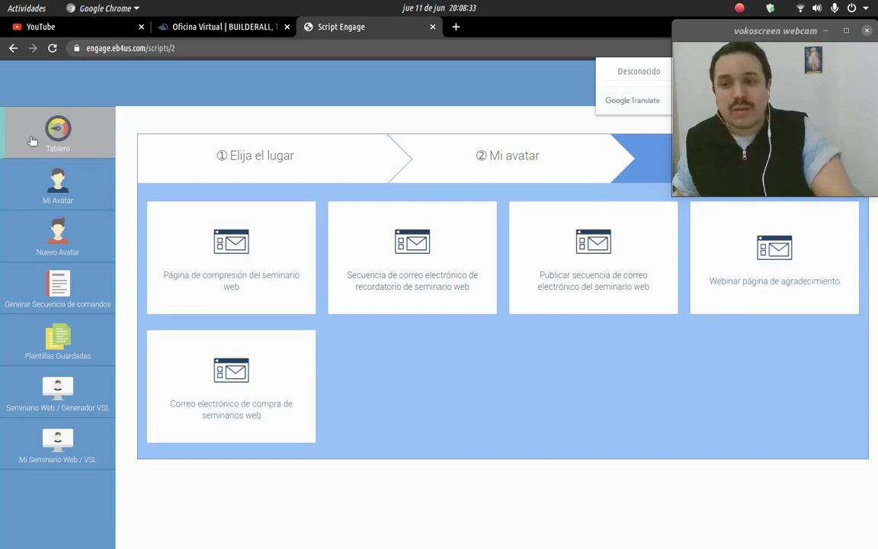
Step: Go back to the script categories, open Funnel Scripts, and review its templates translated into Spanish
left_click(12, 47)
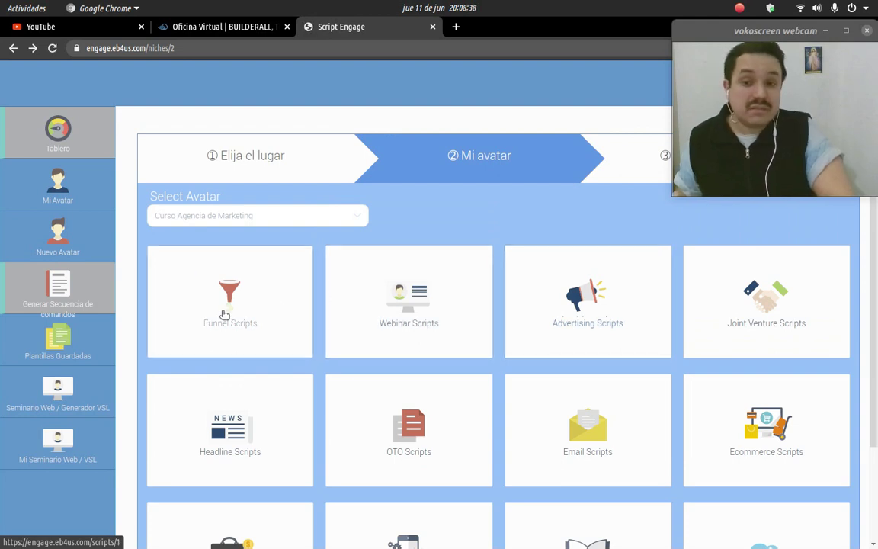
left_click(225, 314)
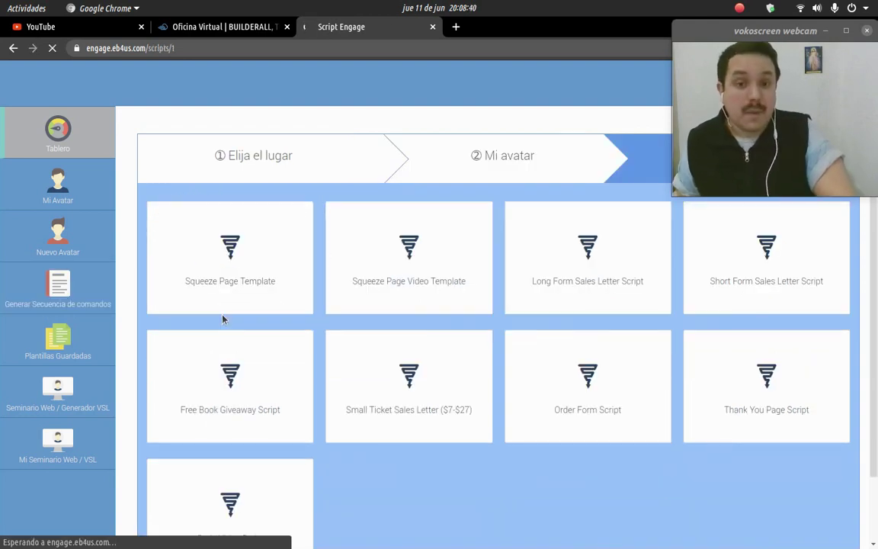
right_click(342, 122)
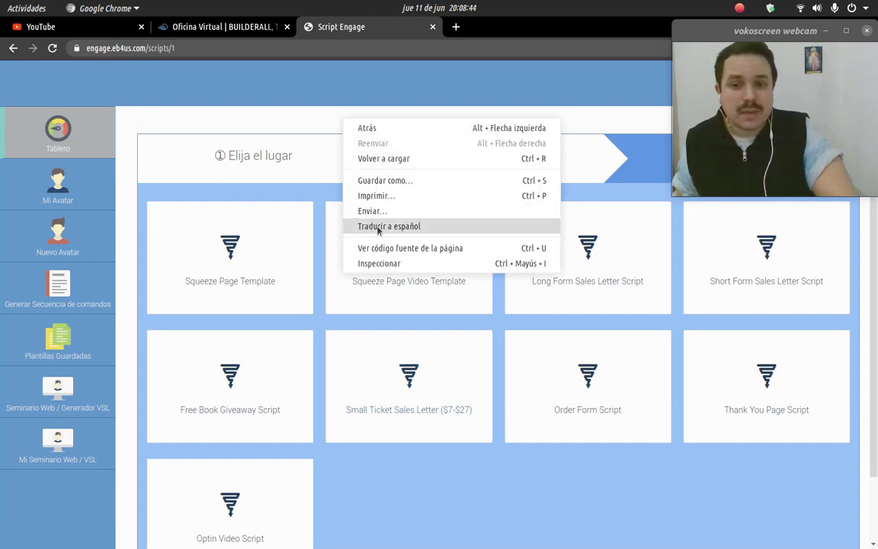
left_click(335, 209)
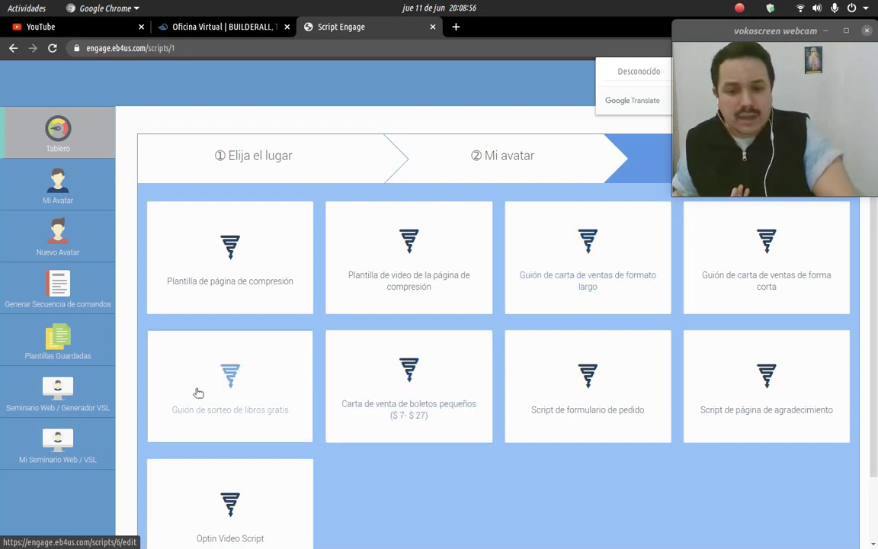
scroll(276, 535, "down", 1)
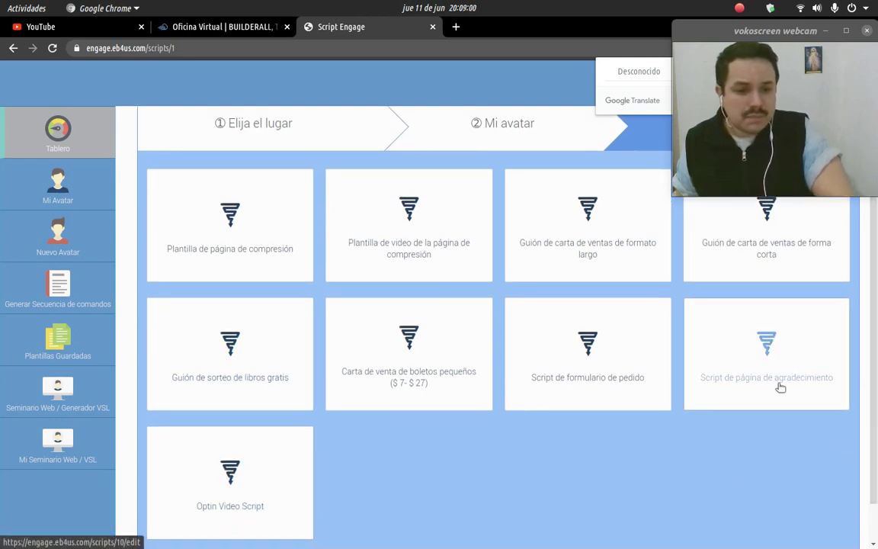
scroll(751, 400, "up", 1)
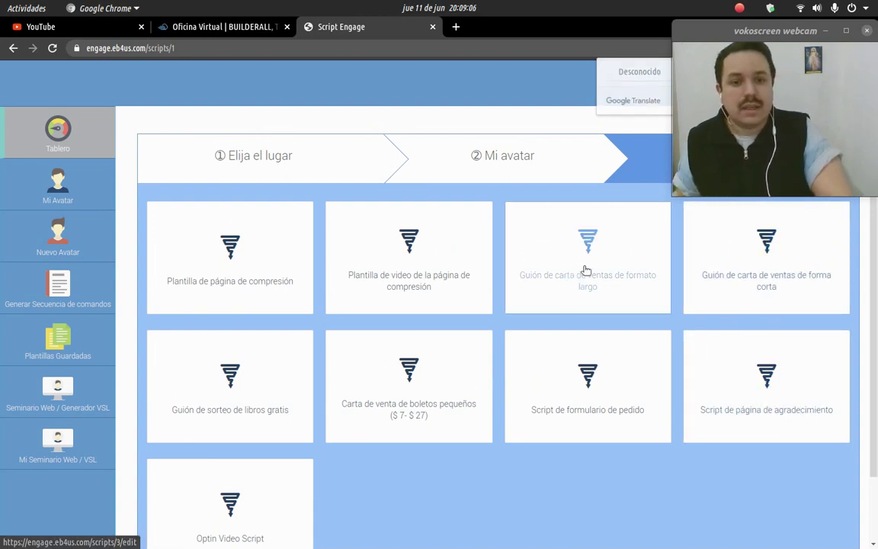
Step: Open the long form sales letter script and highlight its headline text for reference
left_click(585, 270)
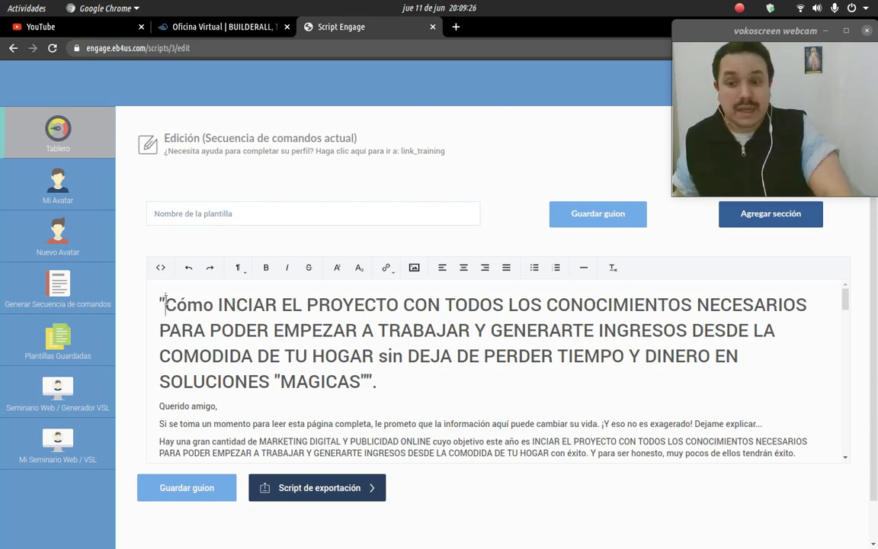
left_click_drag(164, 303, 359, 383)
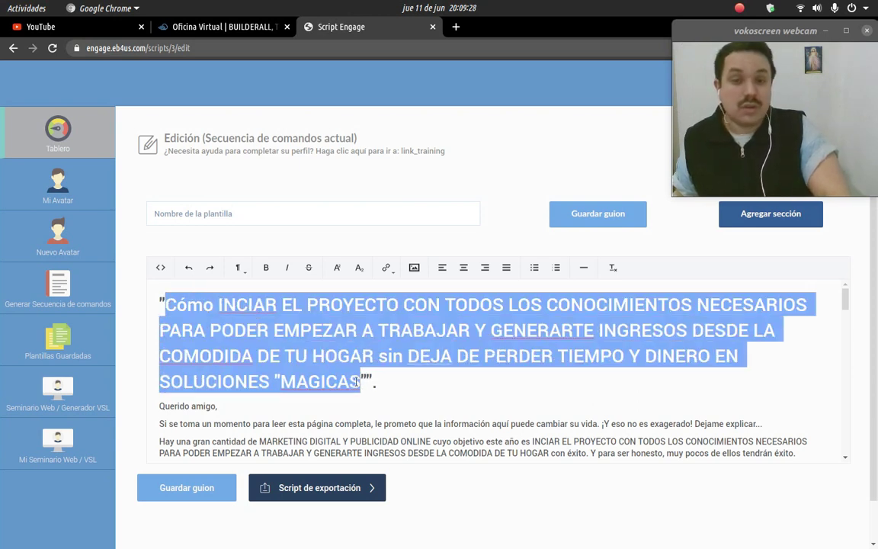
left_click(417, 391)
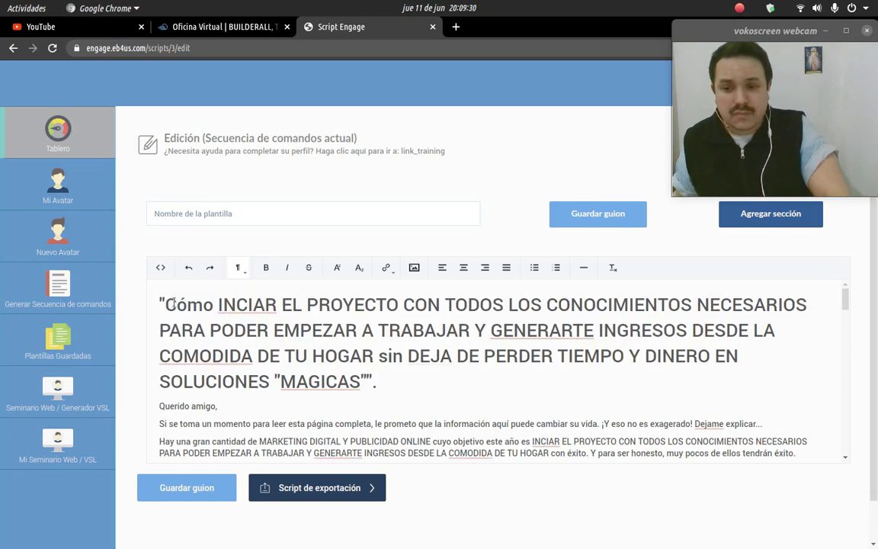
Step: Correct the headline: remove the extra quotation mark after MAGICAS, and change COMODIDA to COMODIDAD and DEJA to DEJAR
left_click(368, 374)
key("BackSpace")
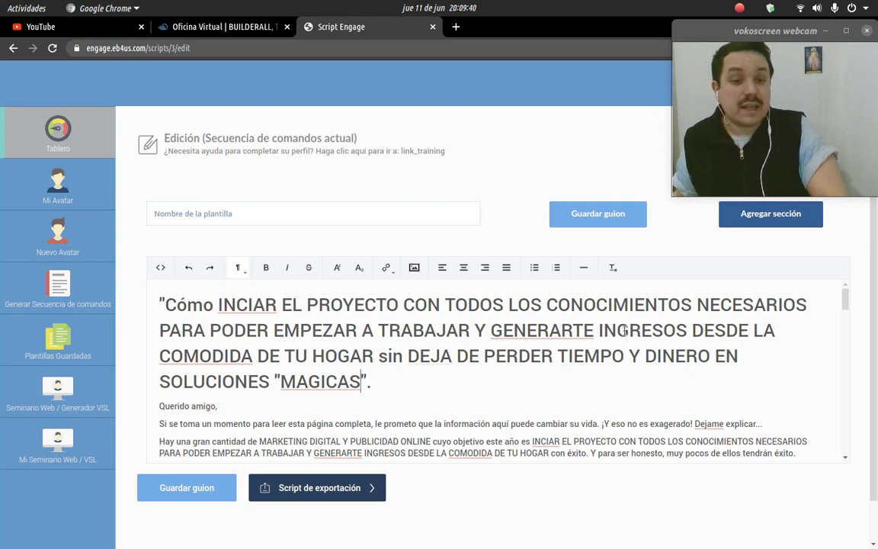
left_click(250, 355)
type("D")
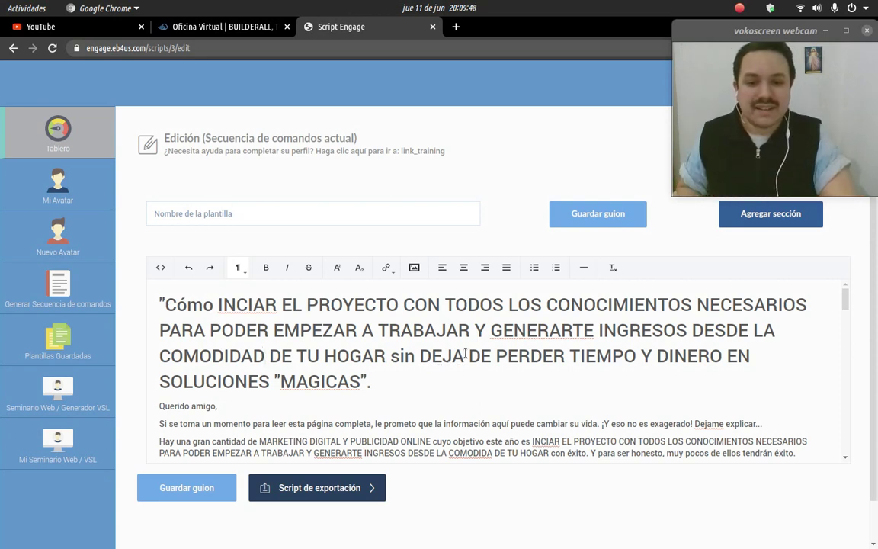
type("R")
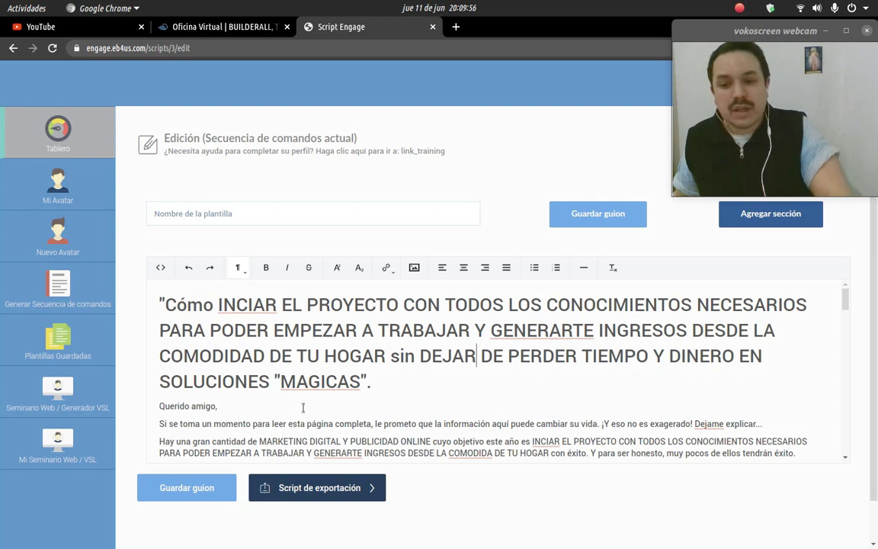
Step: Read through the generated sales letter from its greeting to the closing postscript
scroll(302, 408, "down", 3)
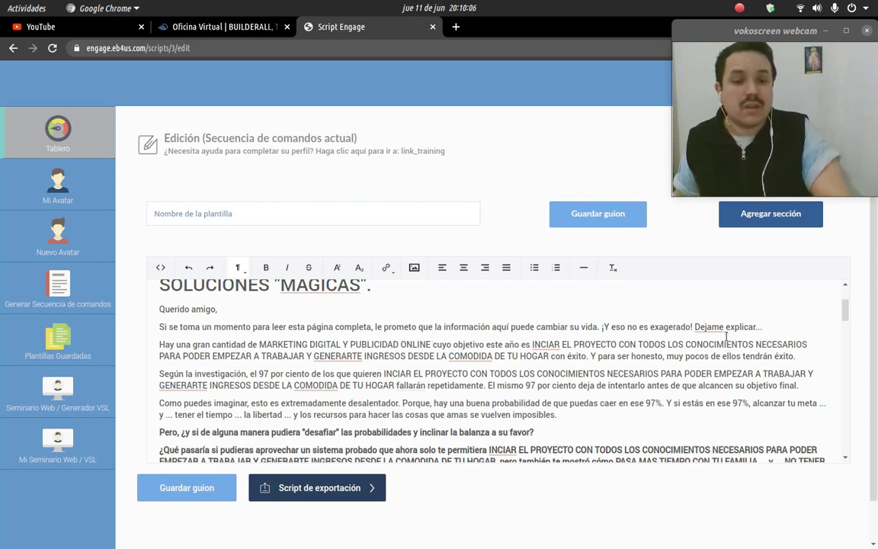
scroll(231, 352, "down", 3)
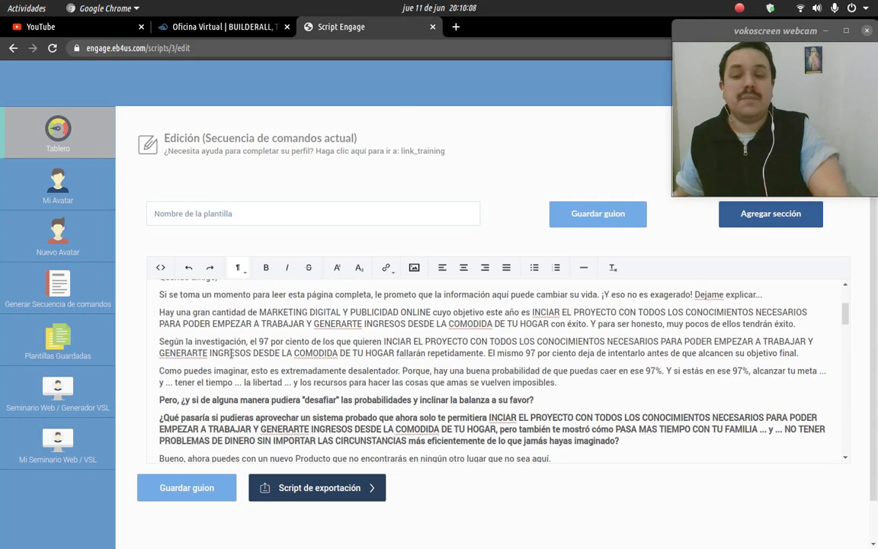
scroll(231, 353, "down", 7)
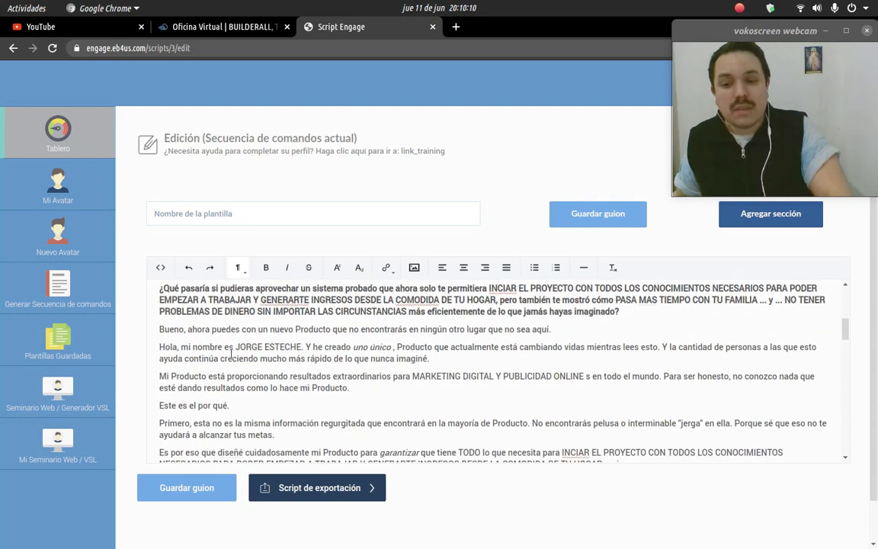
scroll(234, 358, "down", 5)
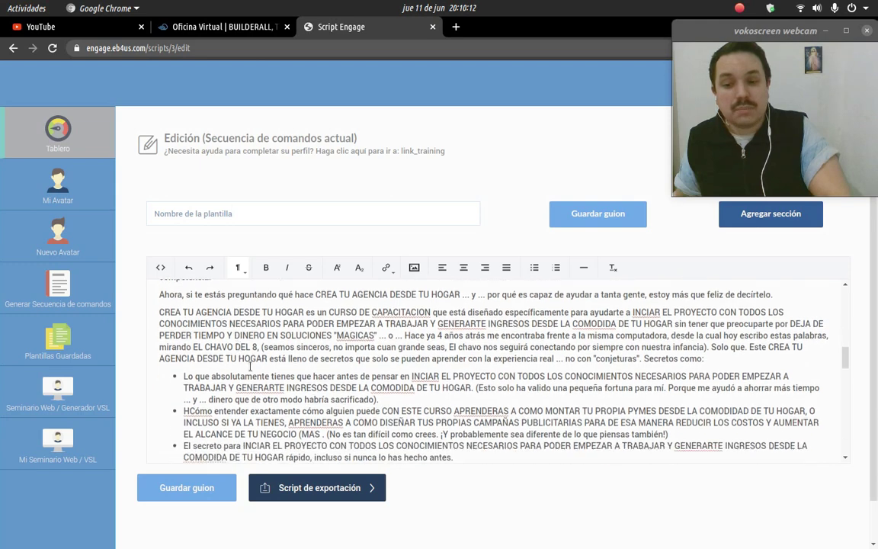
scroll(257, 374, "down", 5)
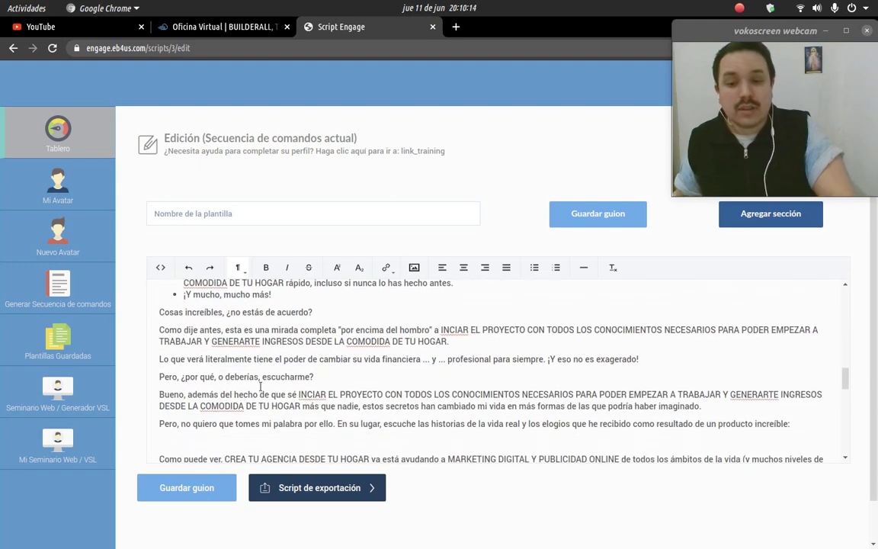
scroll(261, 387, "down", 6)
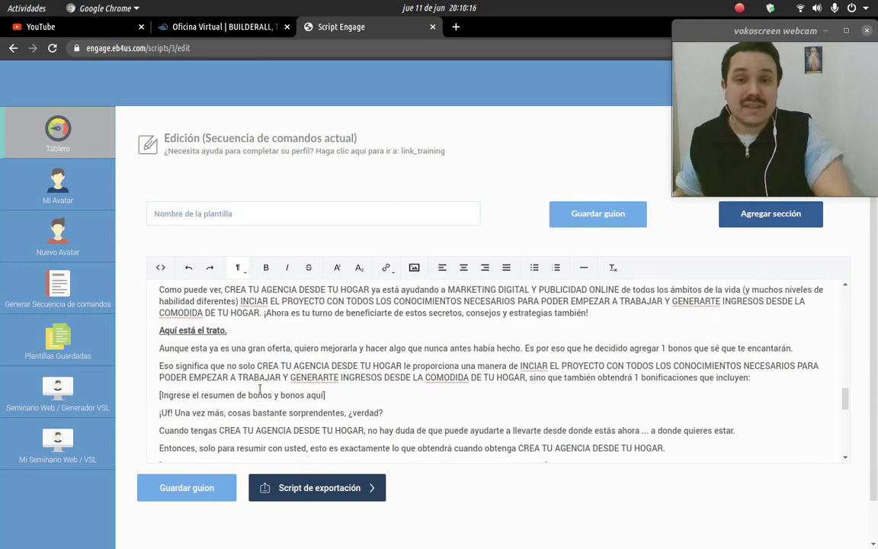
scroll(259, 390, "down", 6)
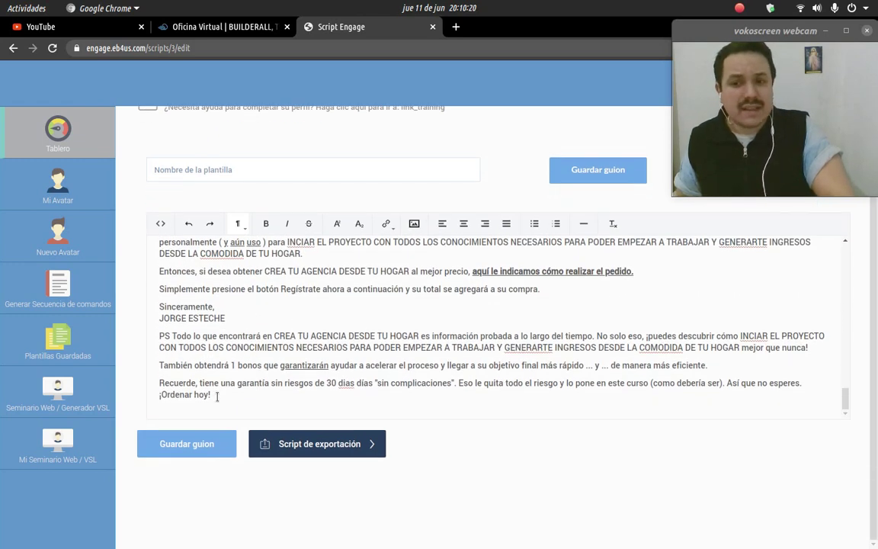
Step: Name the sales letter template "Agencia de Marketing" and save it
scroll(299, 276, "up", 3)
left_click(237, 169)
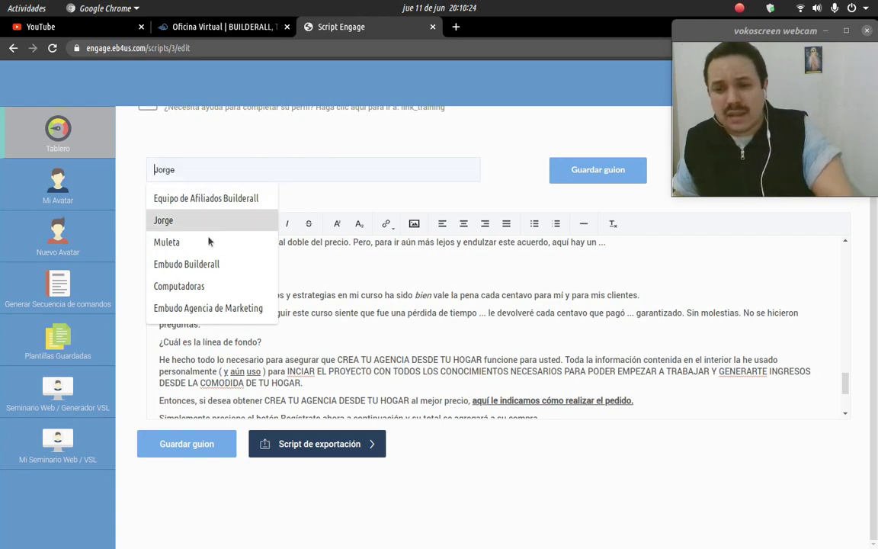
left_click(183, 308)
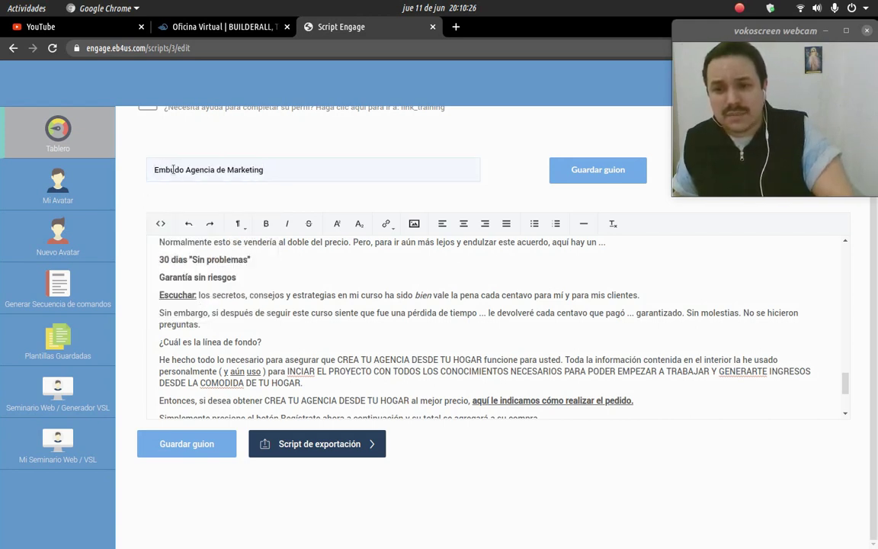
key("BackSpace")
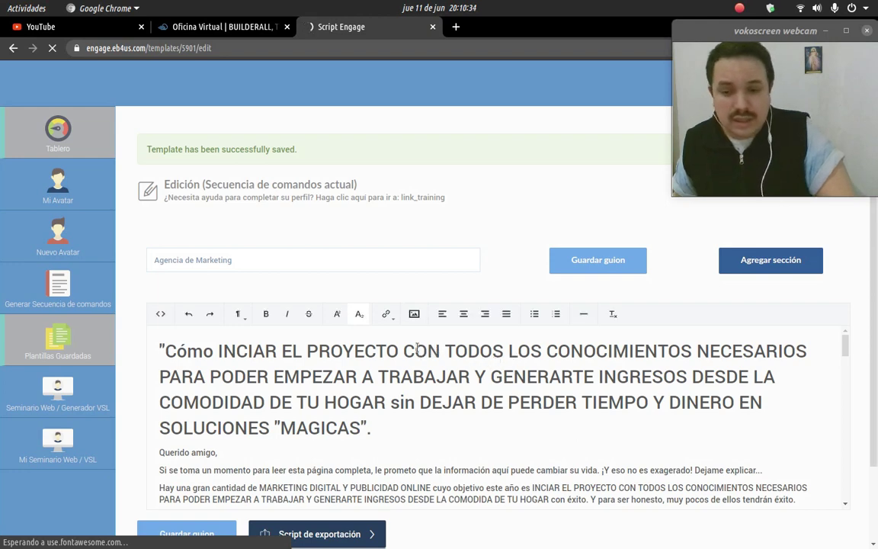
Step: Export the saved sales letter script as a PDF
scroll(418, 347, "down", 10)
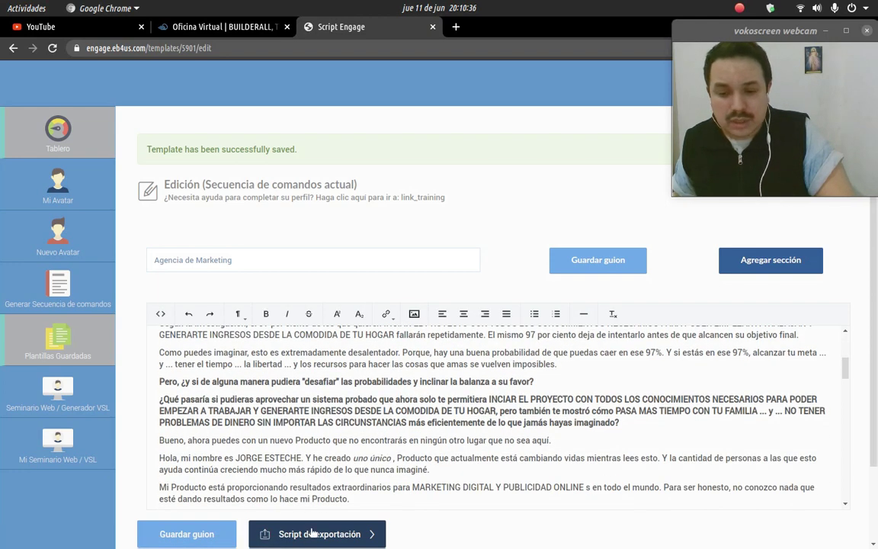
left_click(313, 538)
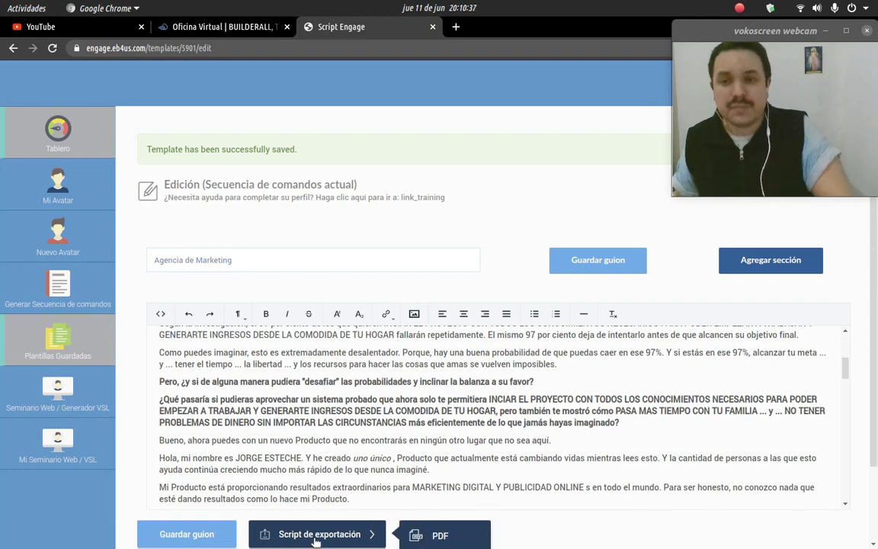
left_click(440, 537)
scroll(467, 523, "down", 2)
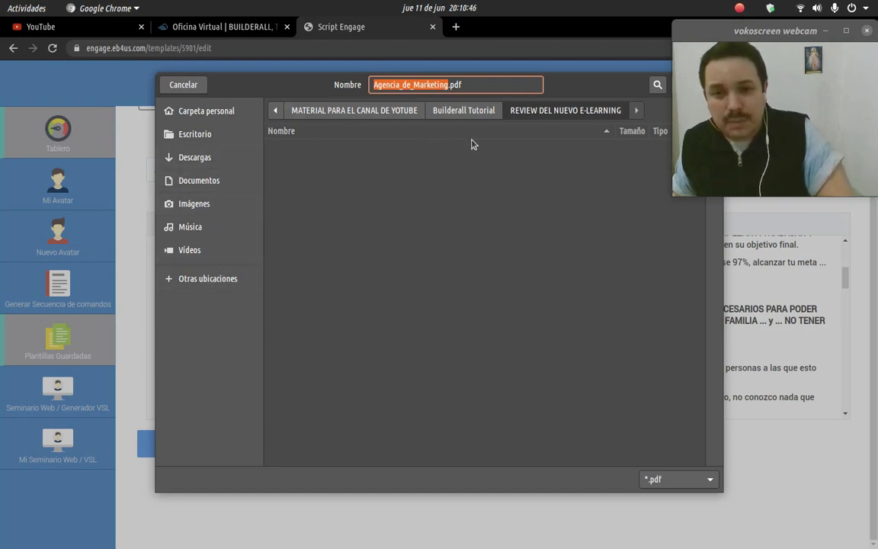
Step: Save Agencia_de_Marketing.pdf in the Curso Agencia De Marketing folder inside DIGITAL BRAINS > Info Productos
left_click(276, 112)
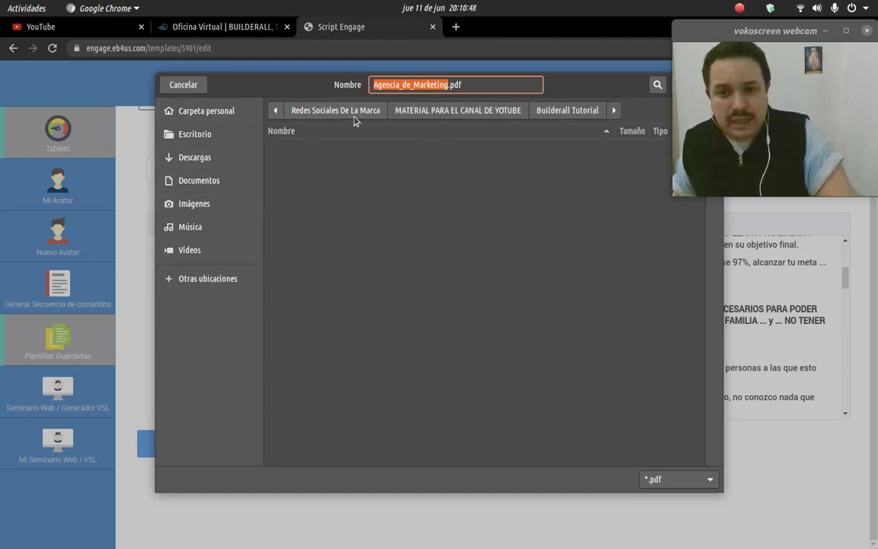
left_click(275, 112)
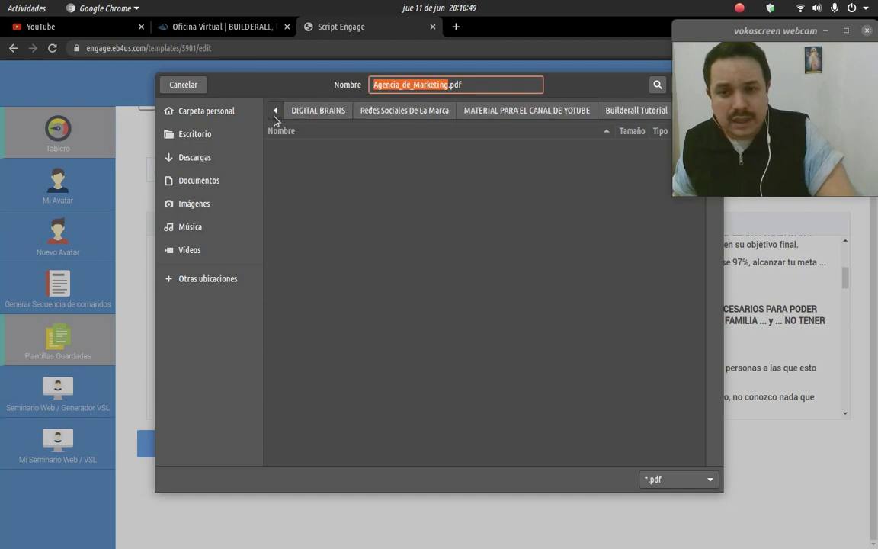
left_click(318, 111)
double_click(313, 160)
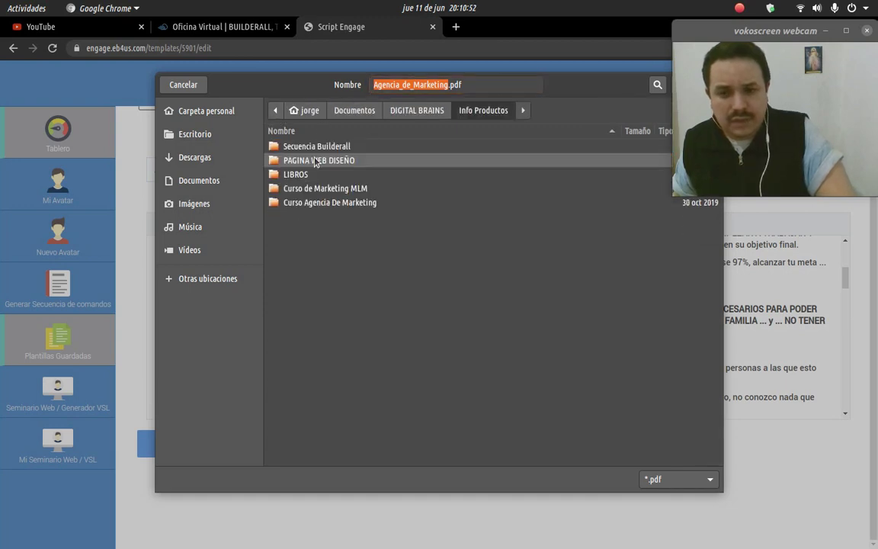
double_click(329, 203)
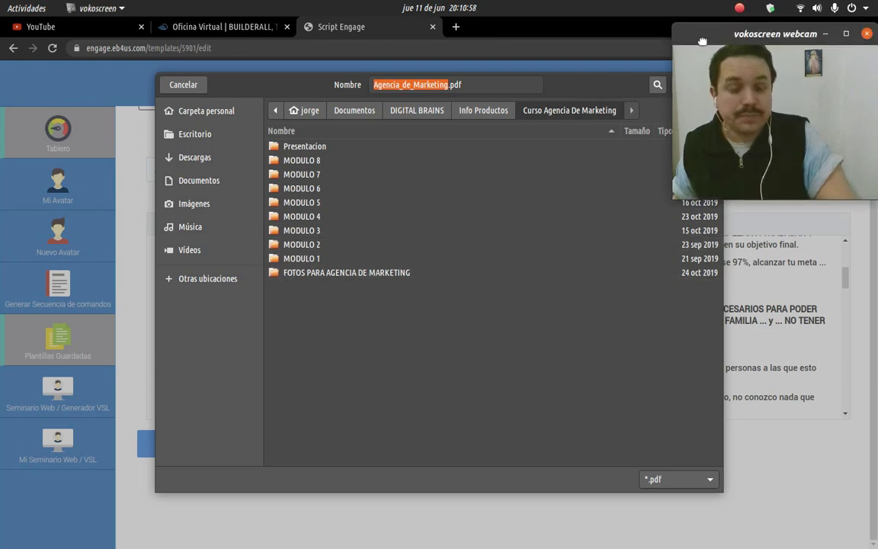
left_click_drag(700, 29, 701, 156)
left_click(694, 84)
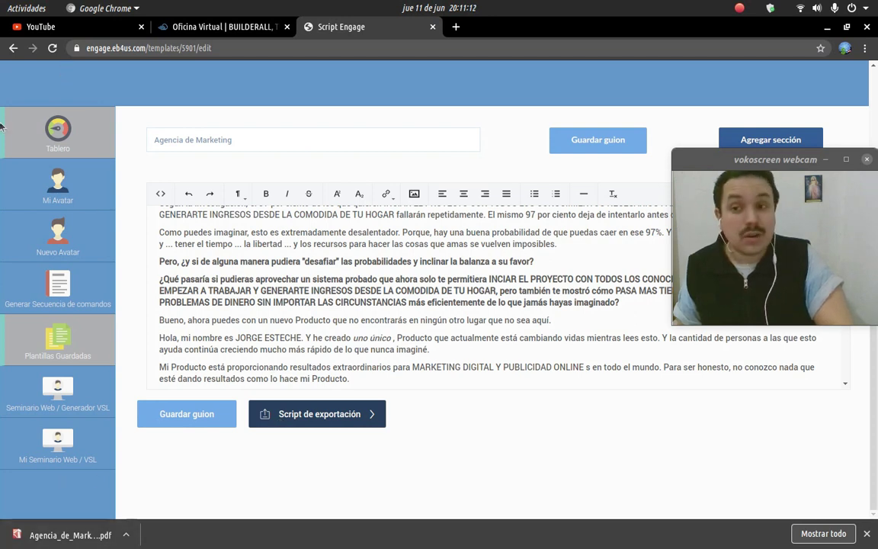
Step: Return to the script categories for the Curso Agencia de Marketing avatar and open Email Scripts
left_click(13, 48)
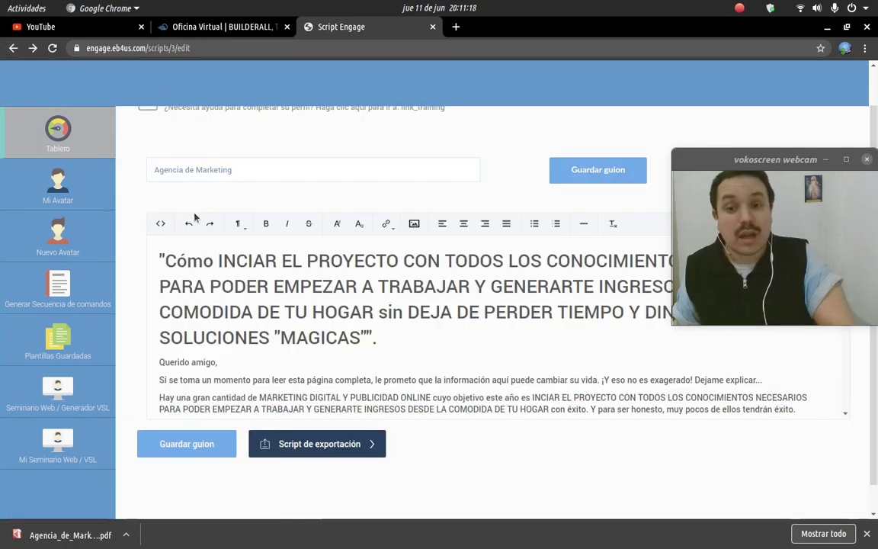
left_click(13, 48)
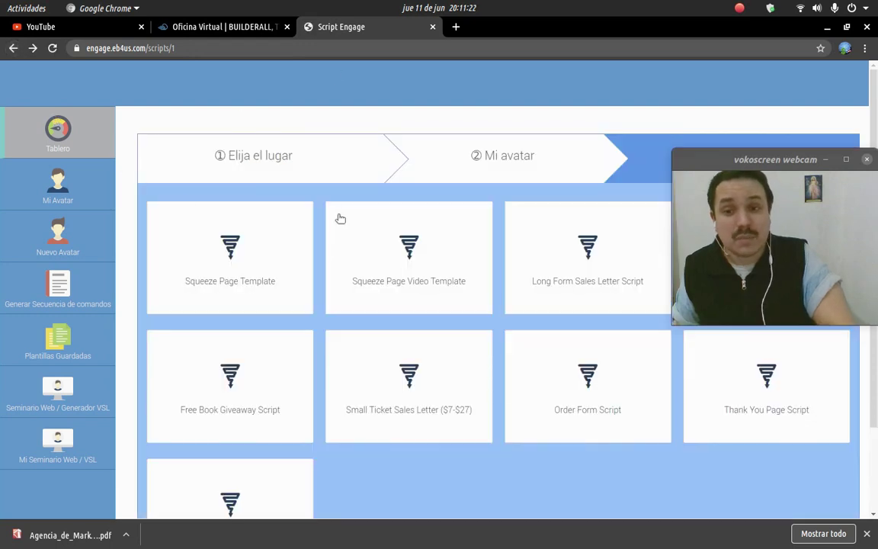
left_click(13, 49)
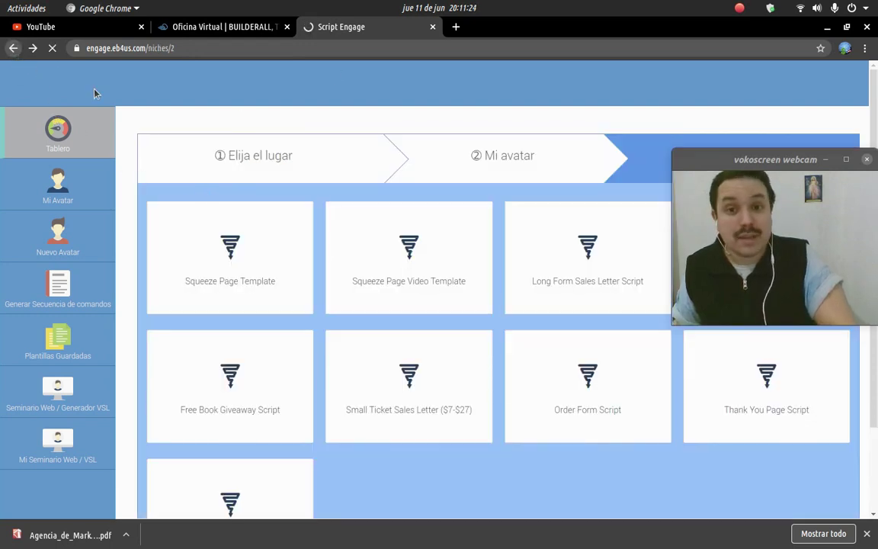
scroll(399, 226, "down", 3)
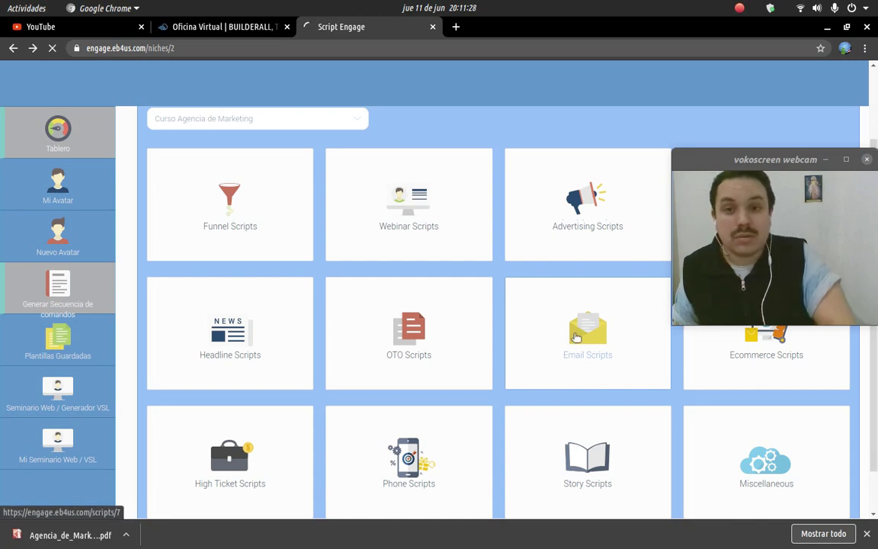
left_click(576, 338)
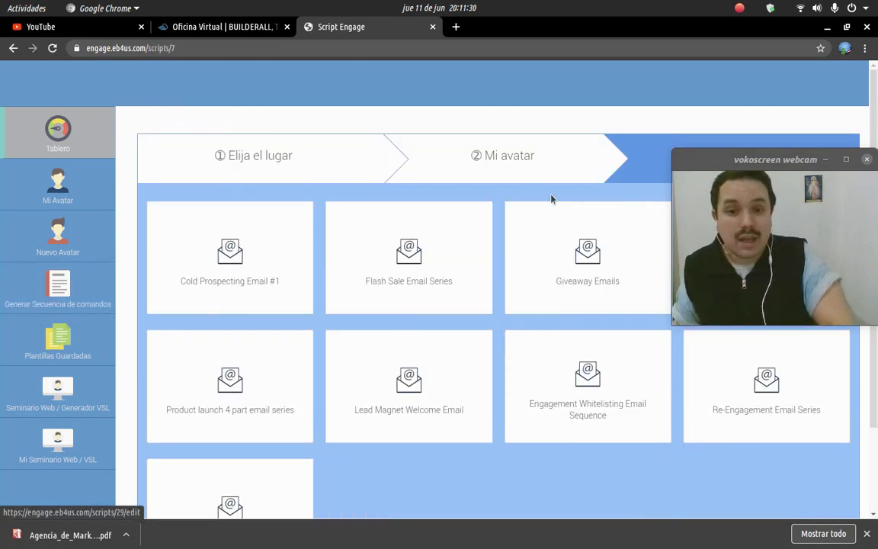
Step: Translate the email script templates page into Spanish and review the available email series
left_click_drag(709, 159, 669, 50)
right_click(409, 123)
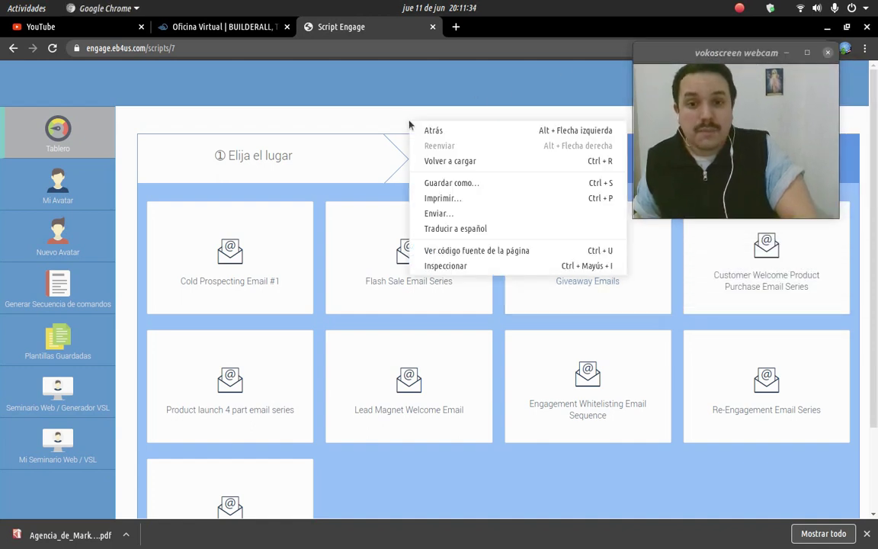
left_click(456, 229)
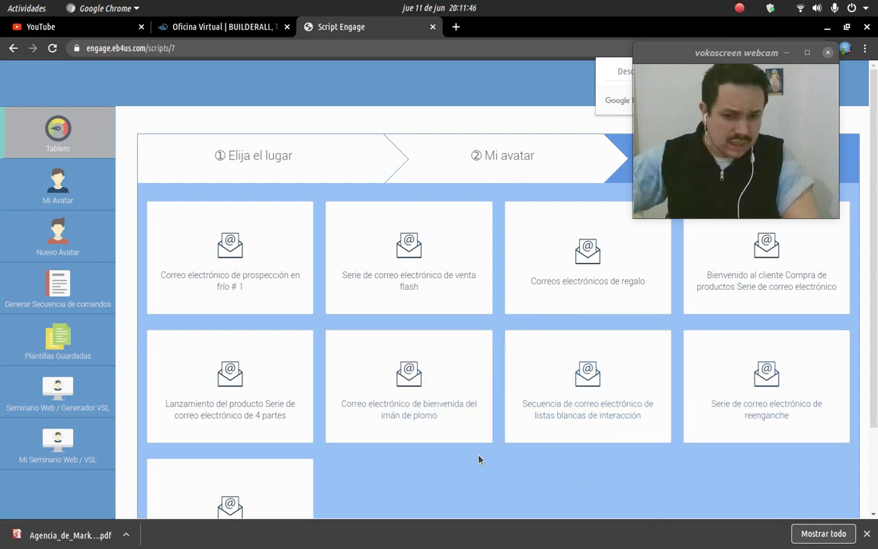
scroll(274, 487, "down", 3)
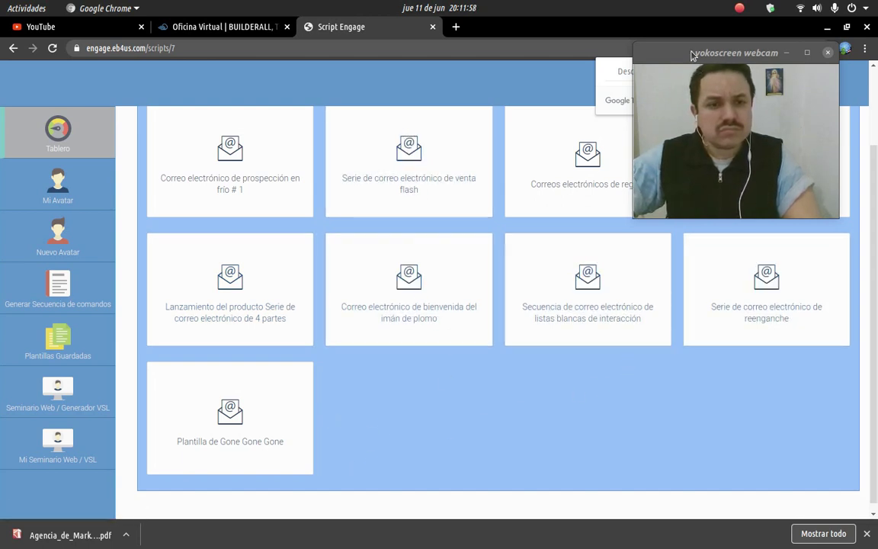
mouse_move(689, 51)
left_mouse_down()
mouse_move(459, 52)
mouse_move(701, 89)
mouse_move(693, 67)
left_mouse_up()
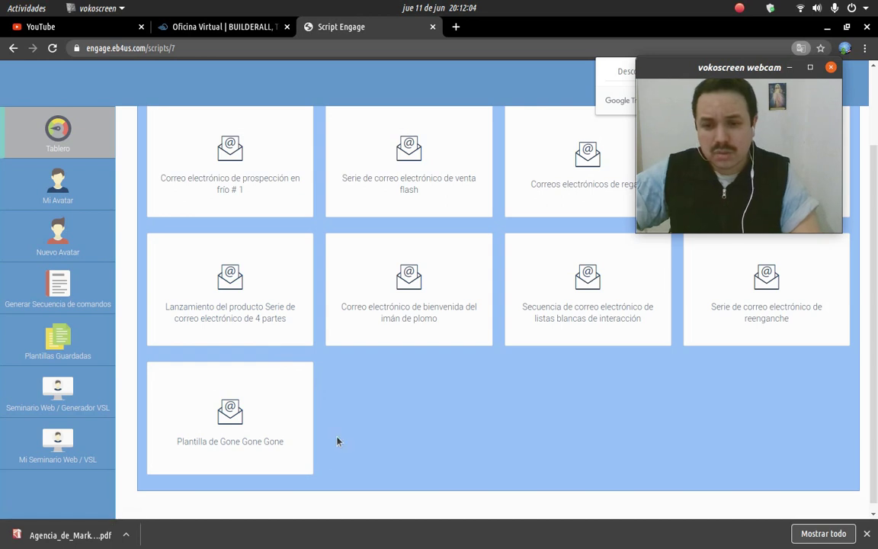
left_click(439, 412)
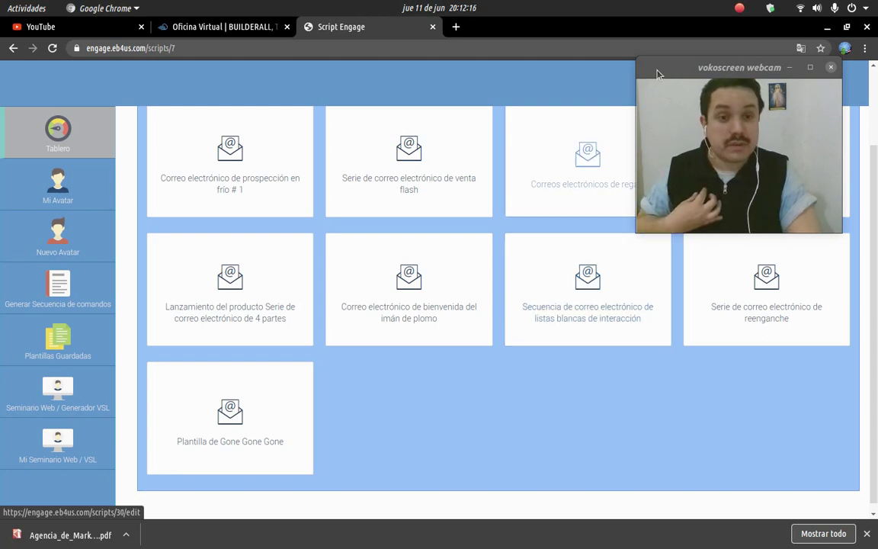
left_click_drag(658, 69, 682, 67)
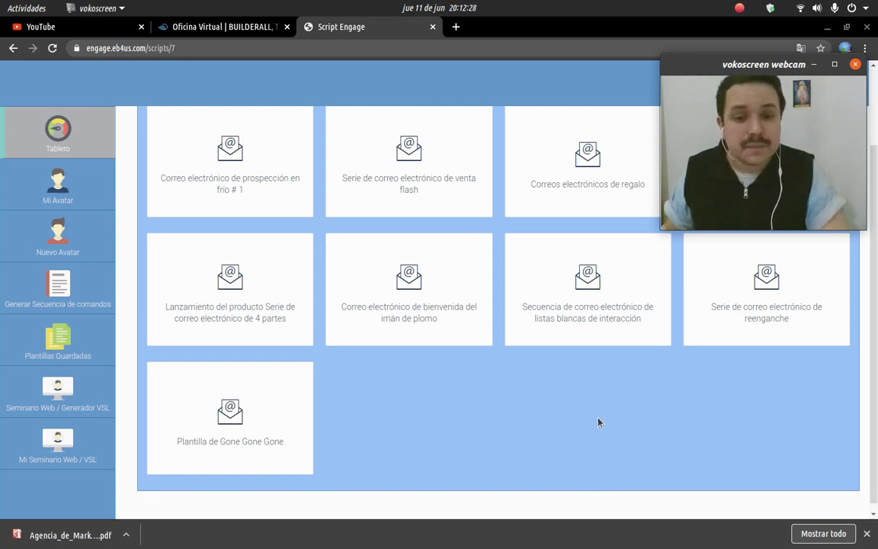
Step: Open the engagement whitelisting email sequence and read its welcome message through to the closing social media links
left_click(580, 325)
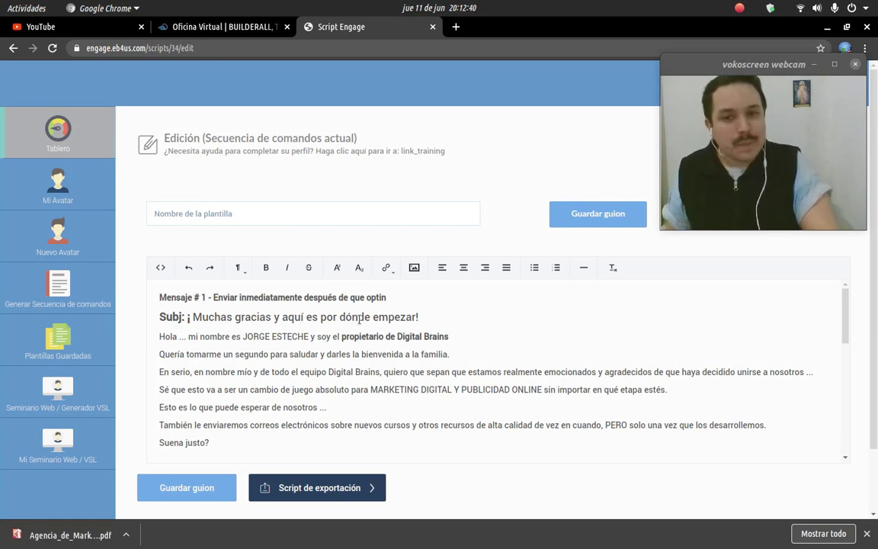
scroll(359, 318, "down", 3)
scroll(370, 366, "up", 3)
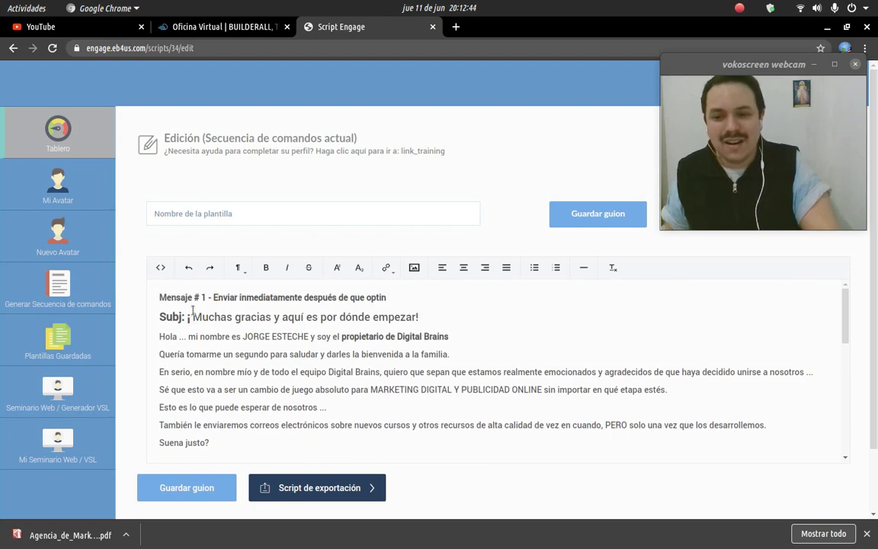
scroll(192, 311, "down", 9)
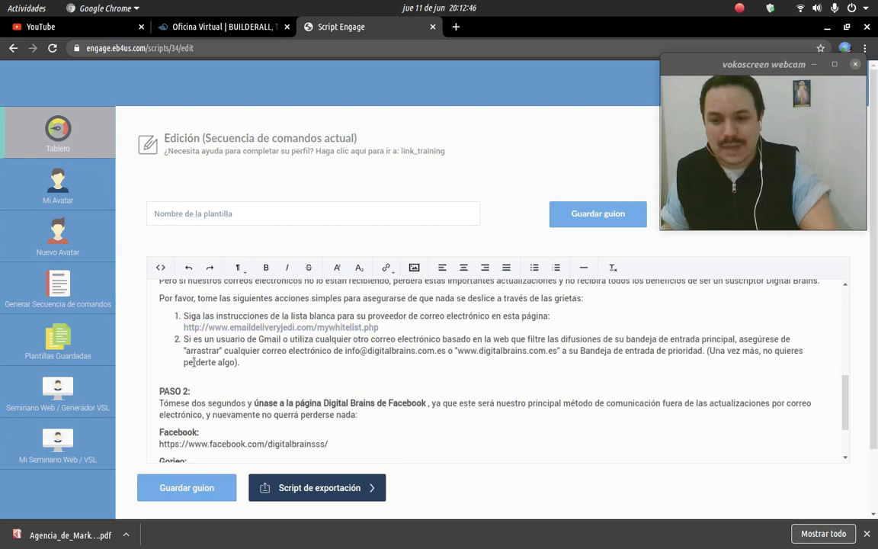
scroll(194, 363, "down", 5)
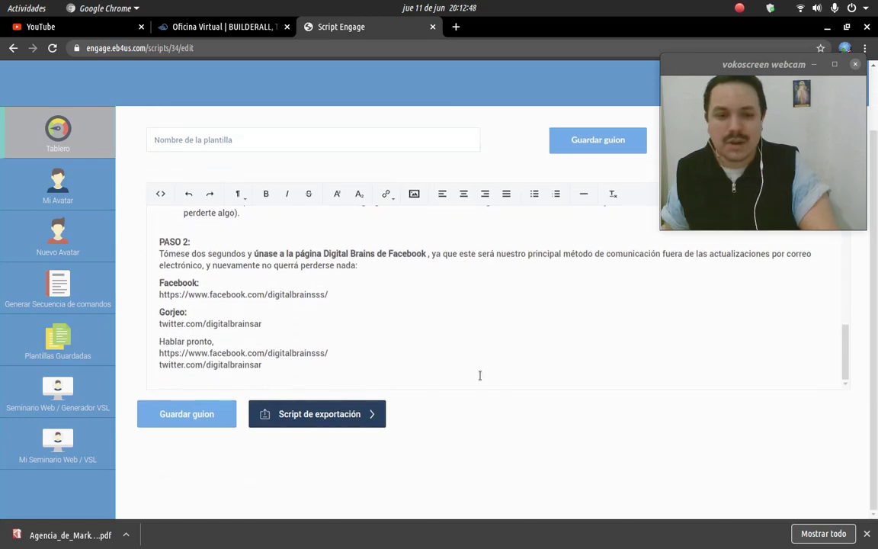
scroll(503, 373, "up", 15)
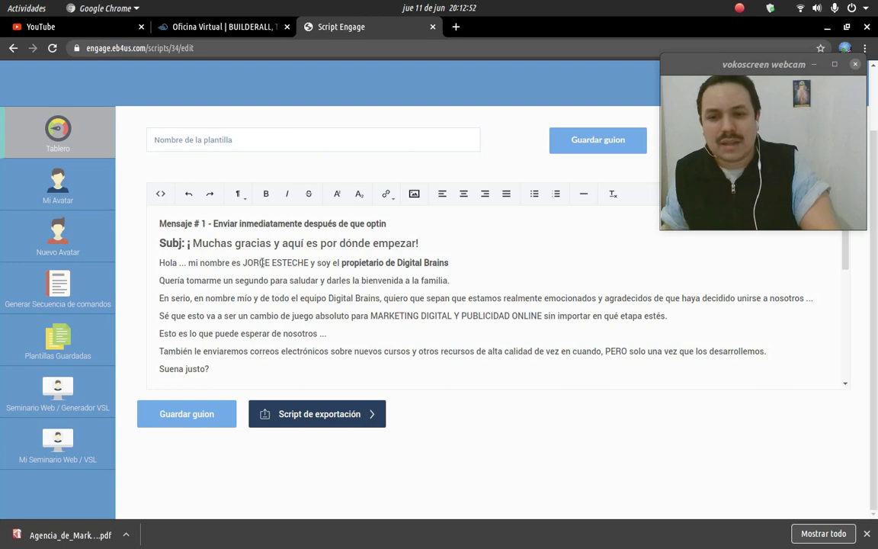
scroll(287, 305, "down", 5)
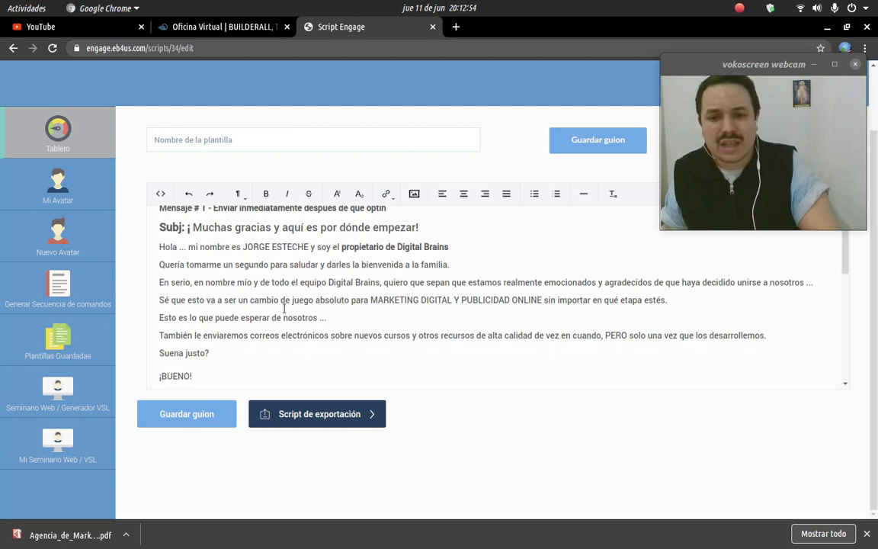
scroll(284, 308, "down", 3)
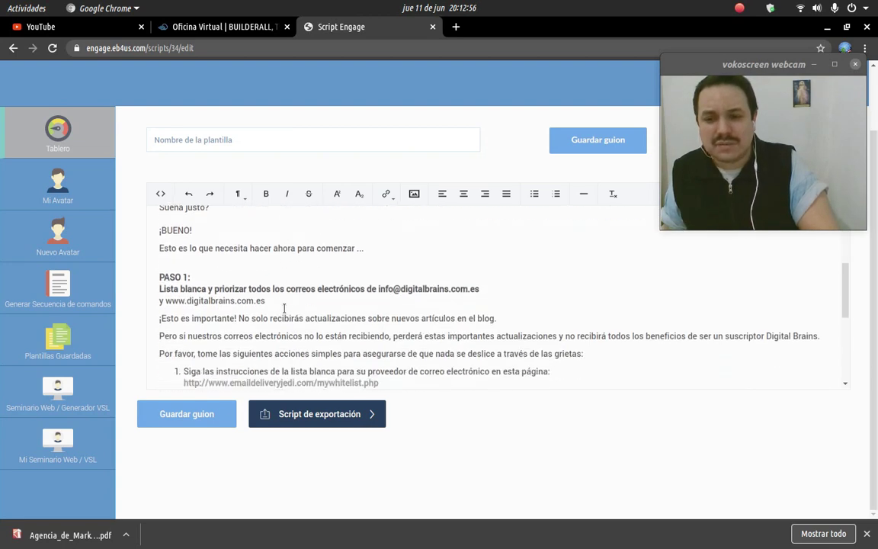
scroll(255, 302, "down", 4)
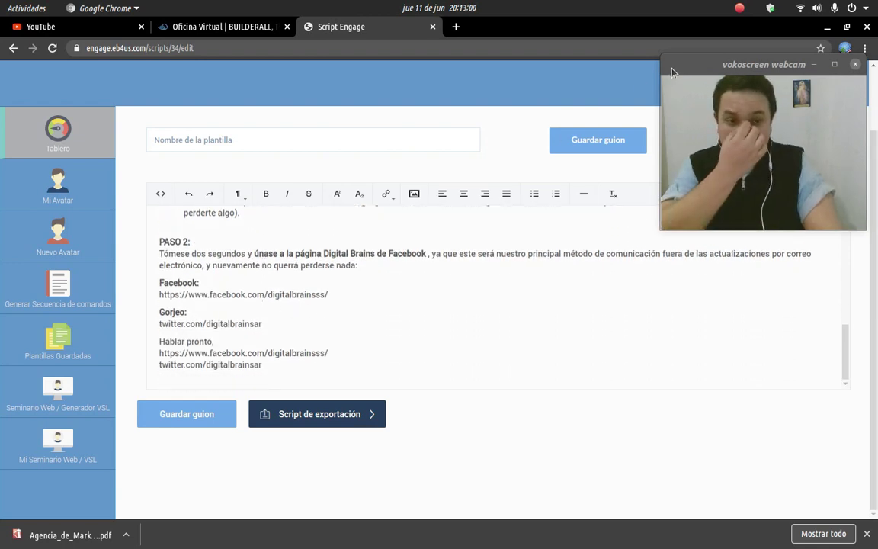
Step: Open the section adder for the email script and review its section types, from Pre Headlines to Call to action
left_click_drag(762, 64, 368, 63)
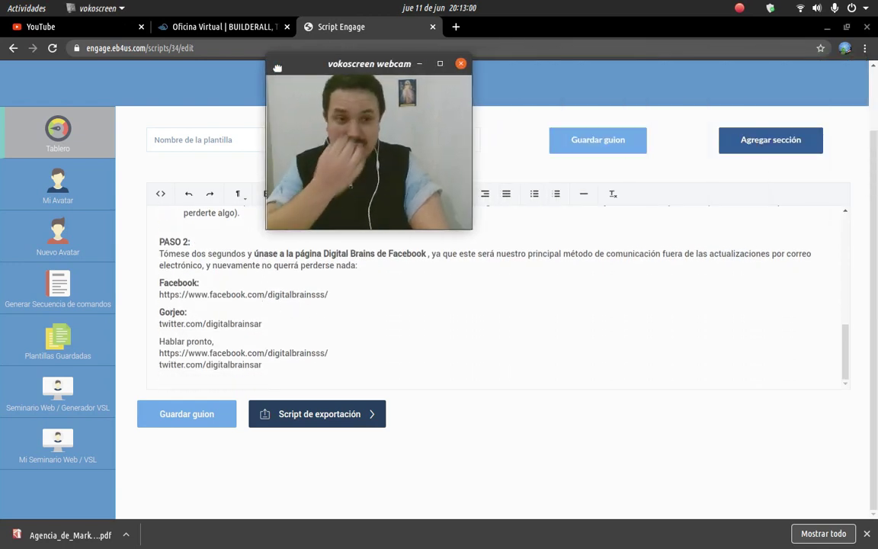
left_click(723, 139)
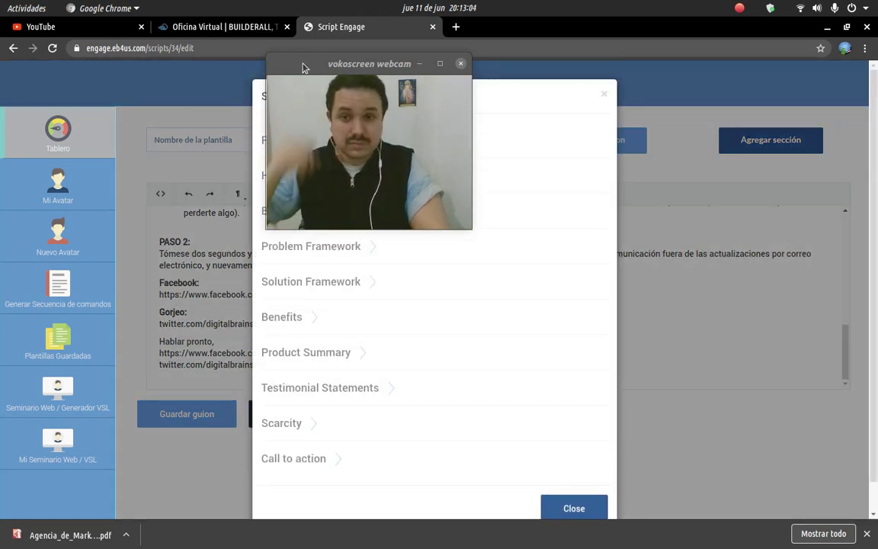
left_click_drag(304, 63, 663, 44)
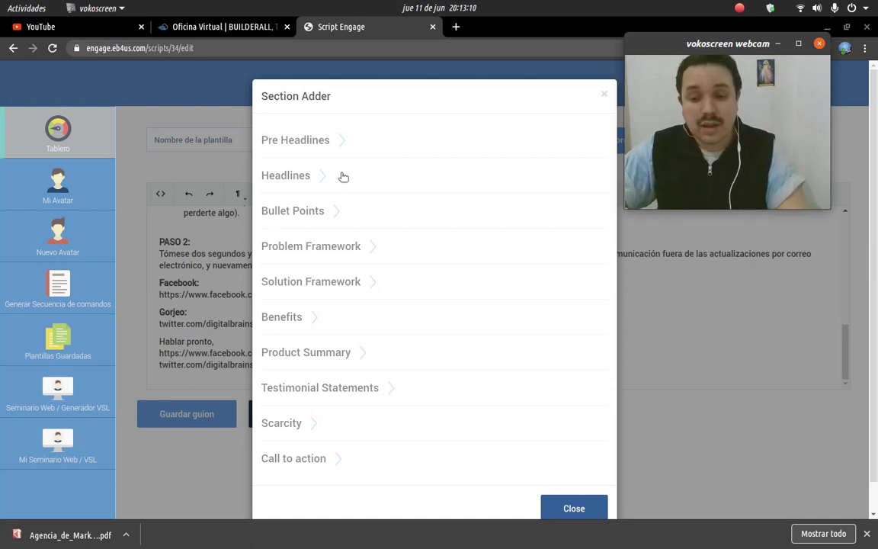
scroll(434, 360, "down", 1)
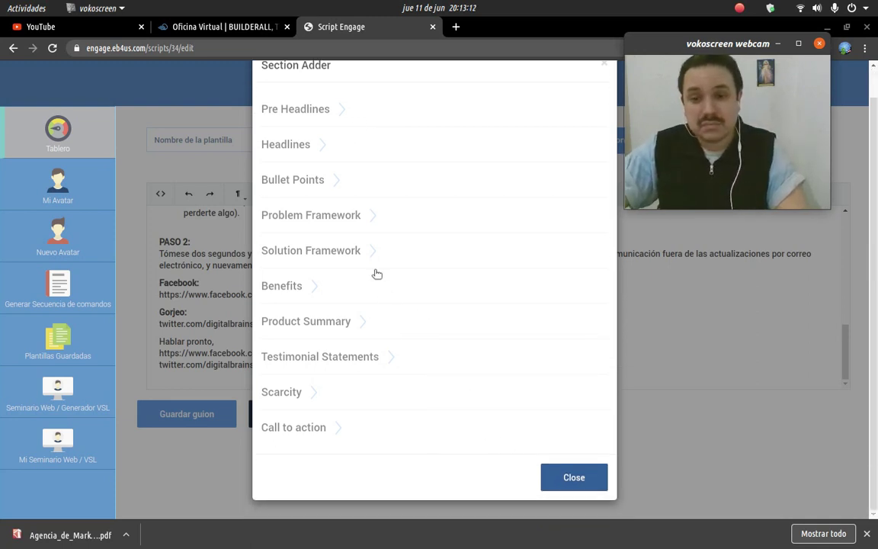
scroll(308, 190, "up", 1)
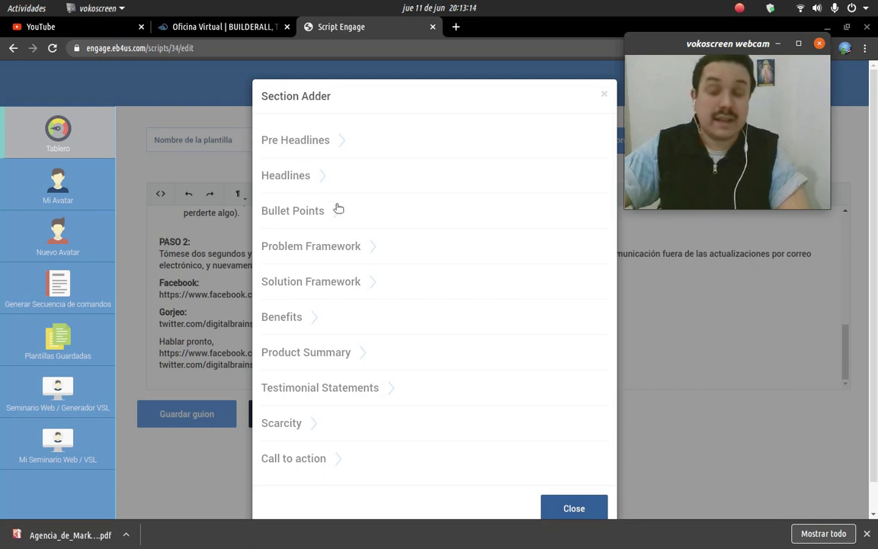
Step: Close the section adder, return to the email script templates and translate the page into Spanish
left_click(574, 511)
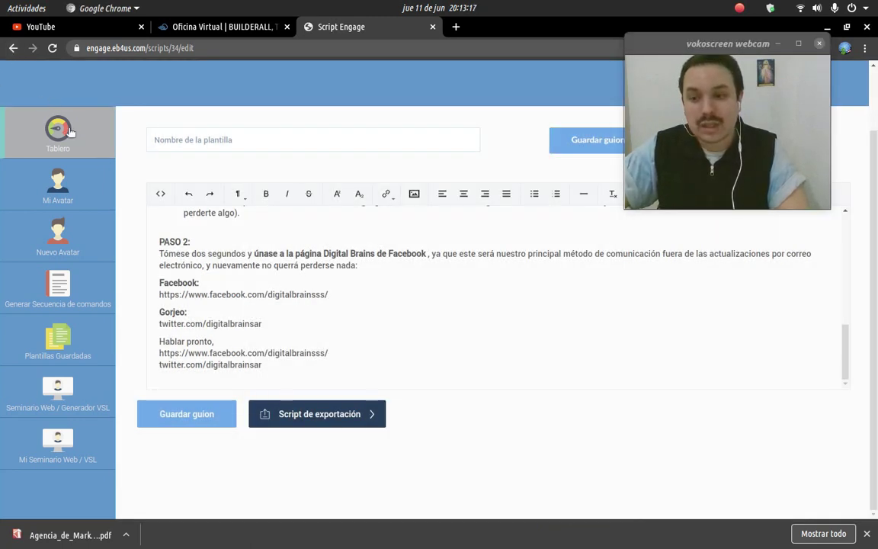
left_click(13, 48)
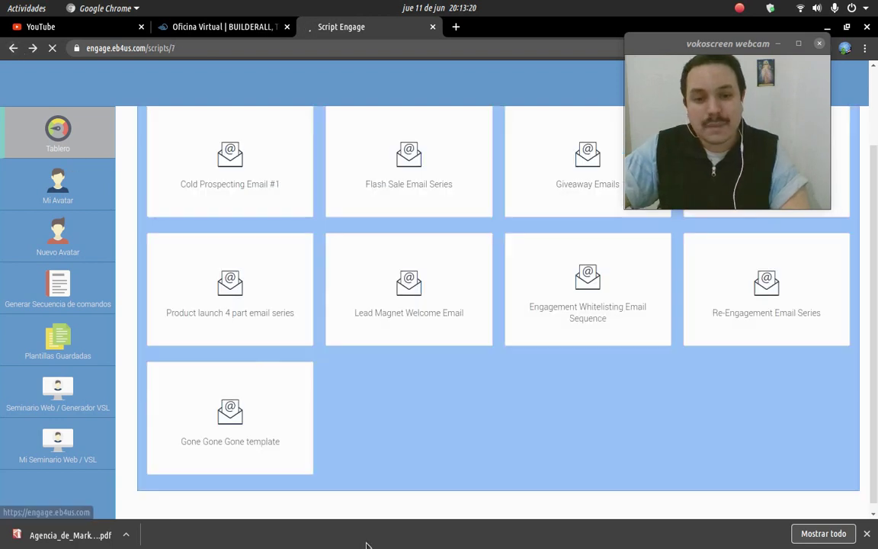
right_click(494, 422)
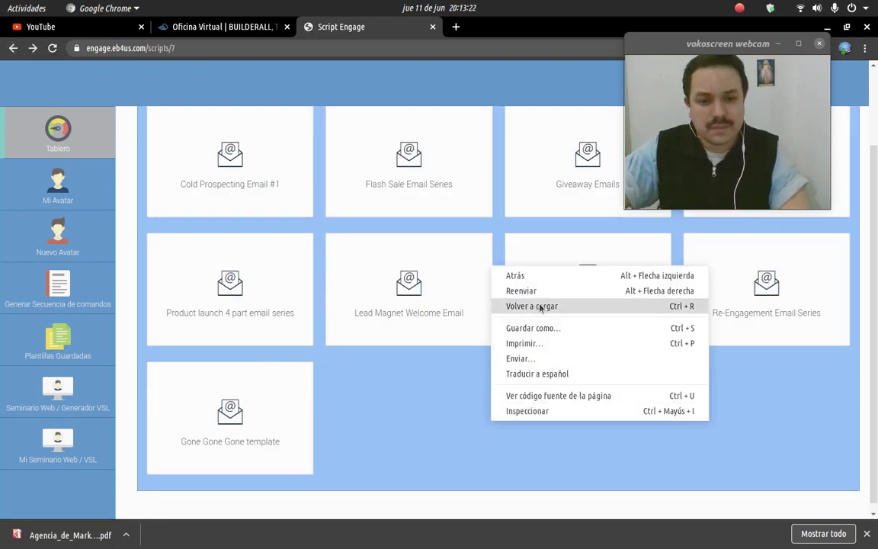
left_click(531, 373)
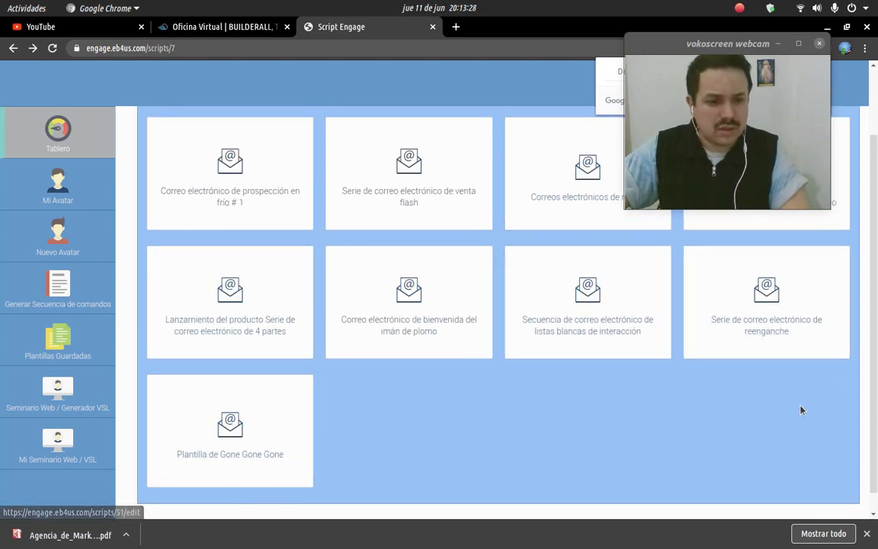
Step: Open the re-engagement email series (Serie de correo electrónico de reenganche) and skim the script down to its second email
left_click_drag(684, 45, 602, 70)
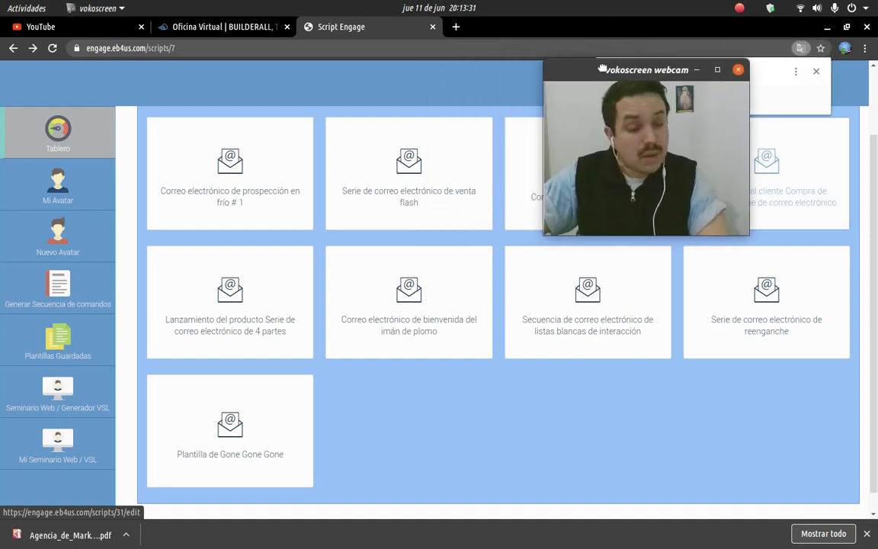
left_click(783, 317)
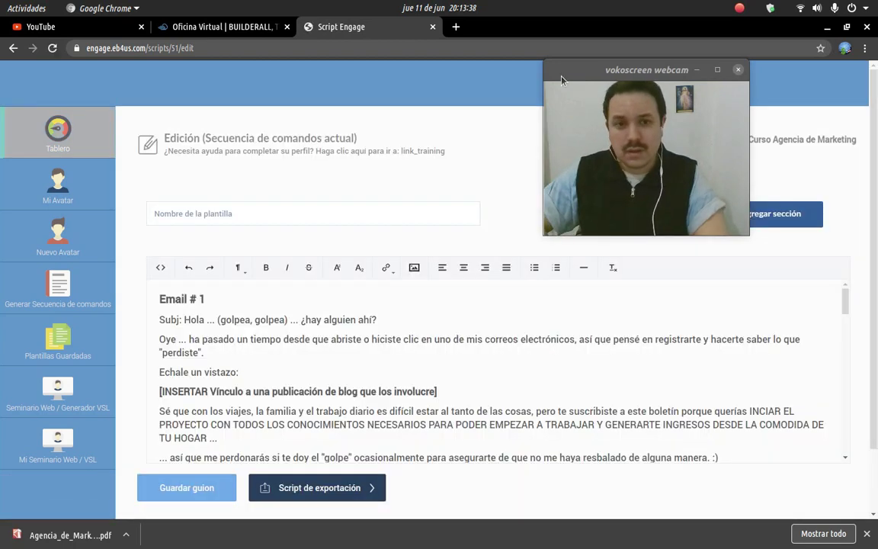
left_click_drag(549, 78, 646, 81)
scroll(198, 335, "down", 5)
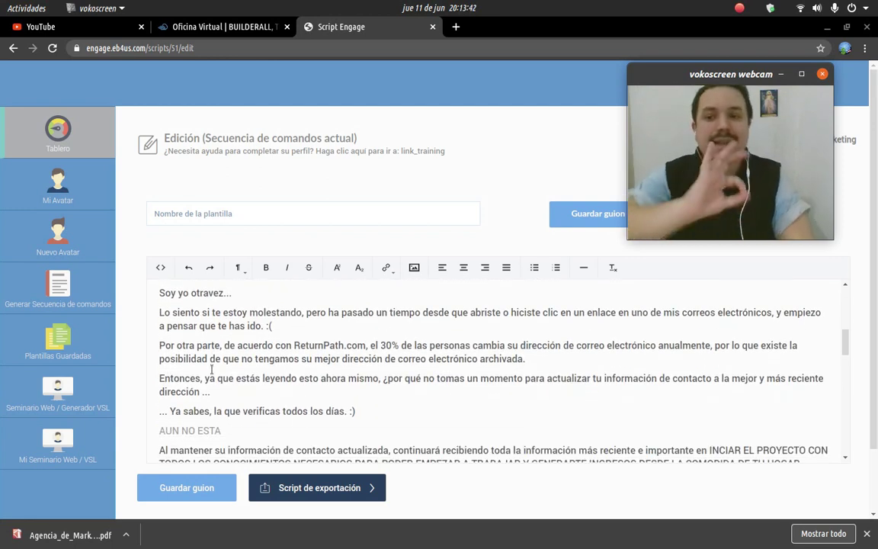
Step: Name the re-engagement script template "Agencia de Marketing CORREOS" and save it
left_click(283, 218)
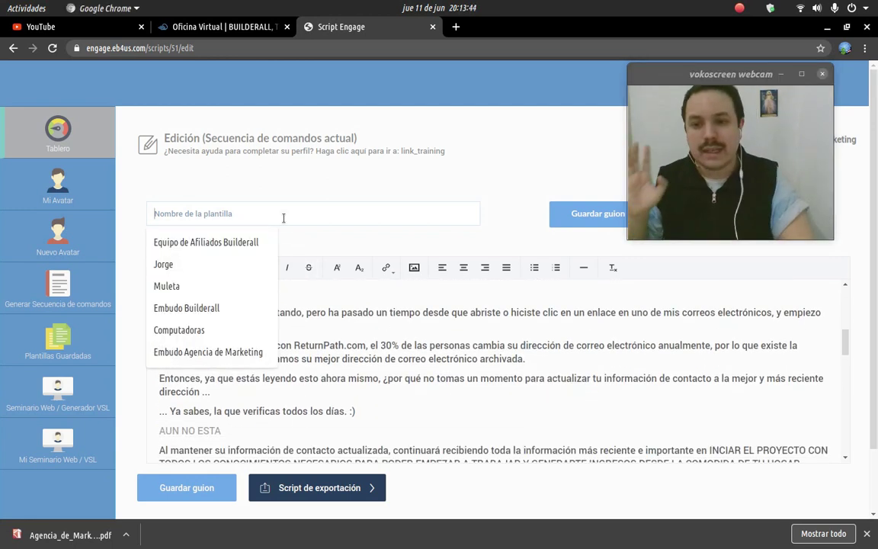
type("aGEN")
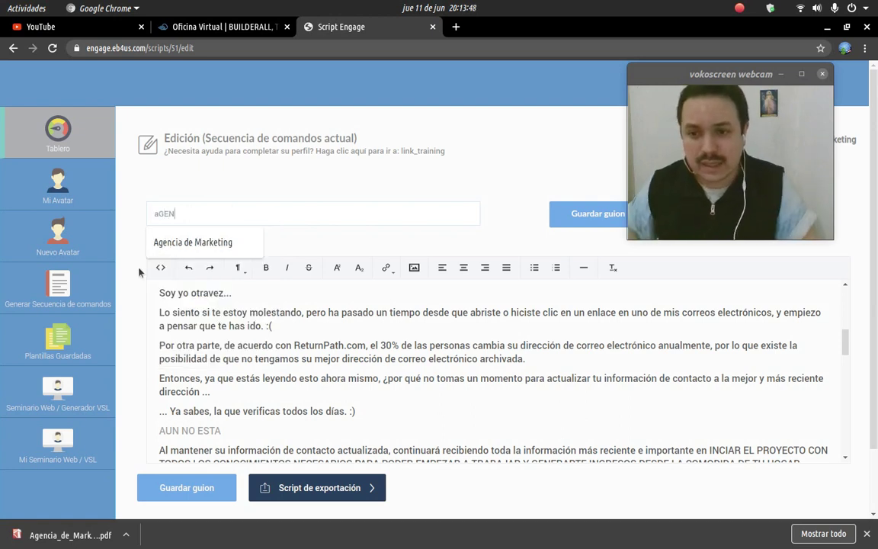
left_click(196, 241)
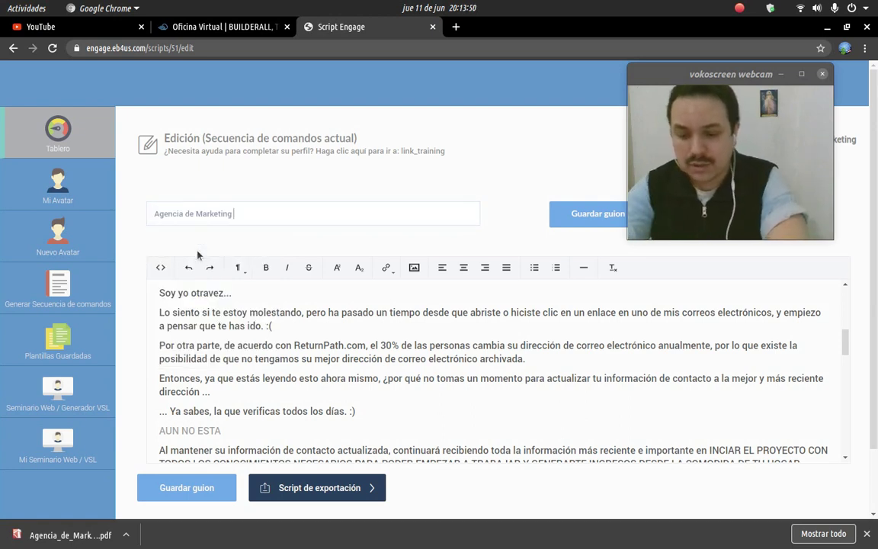
type("CORREOS")
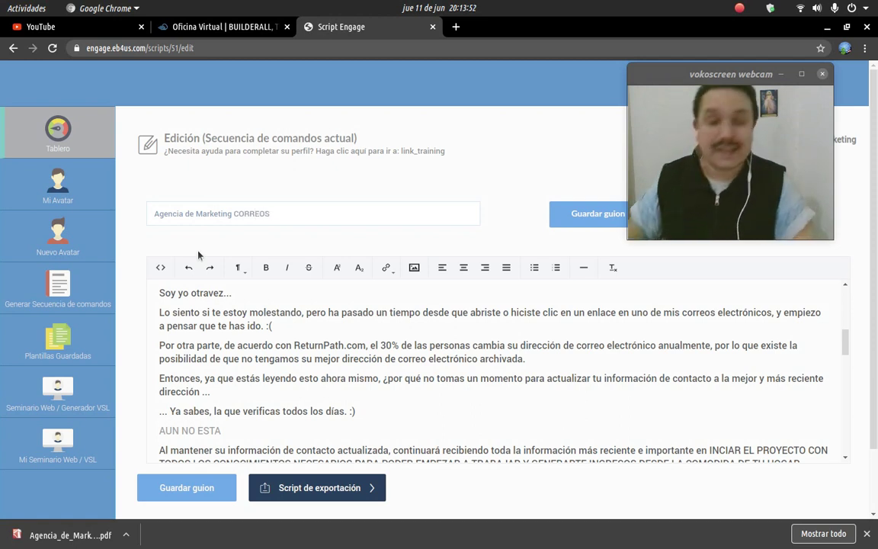
scroll(268, 330, "down", 2)
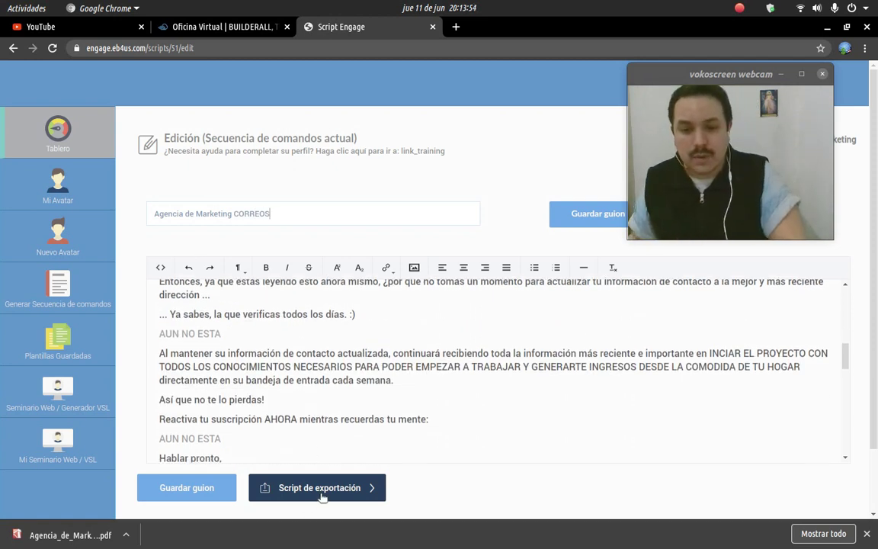
left_click(570, 218)
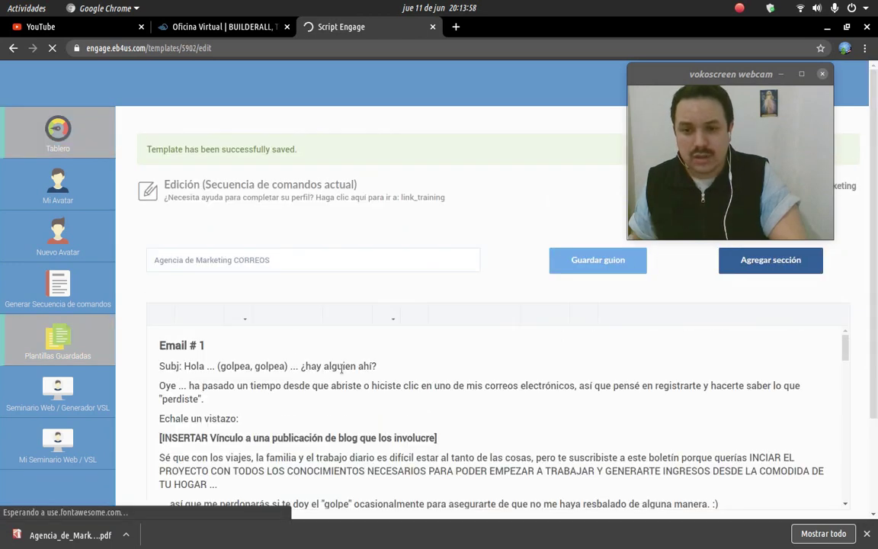
Step: Read the saved template's first two emails, from the Email # 1 subject to the reactivation request in Email # 2
scroll(219, 396, "down", 2)
scroll(218, 396, "up", 2)
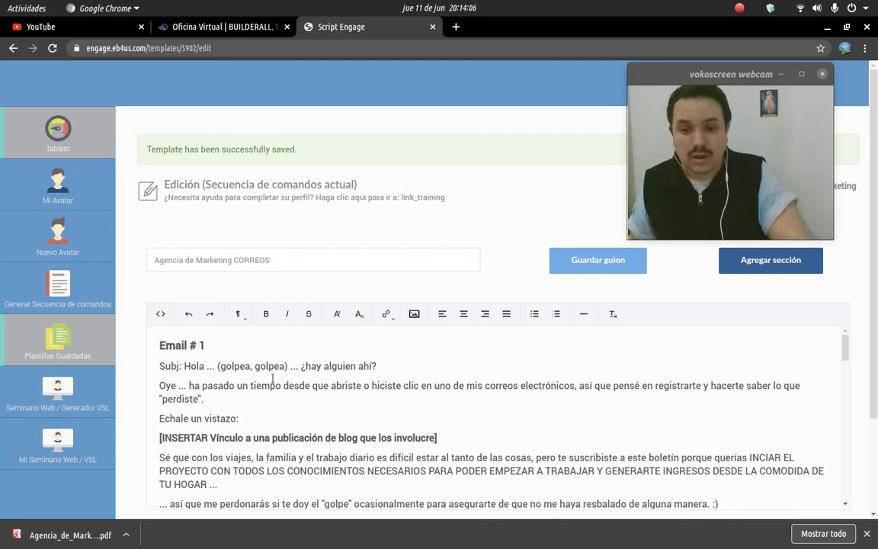
scroll(221, 379, "down", 1)
scroll(224, 379, "up", 1)
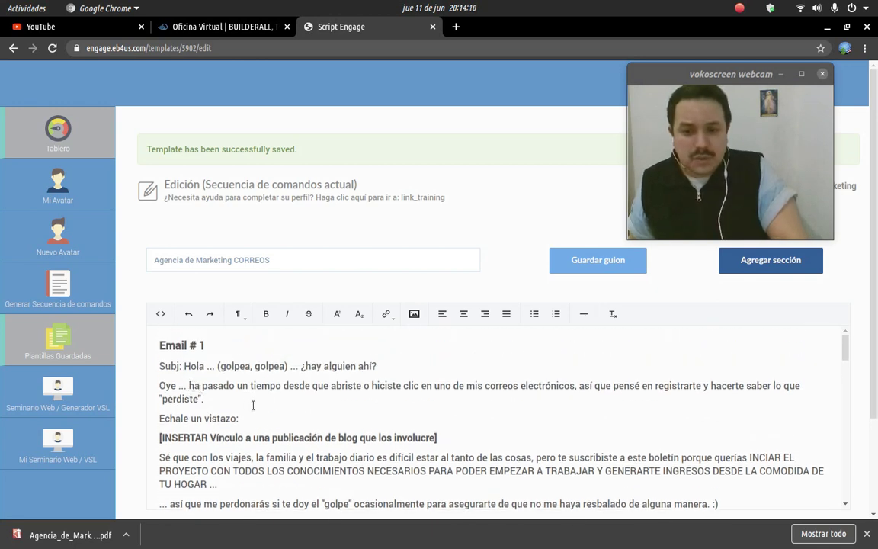
scroll(253, 405, "down", 2)
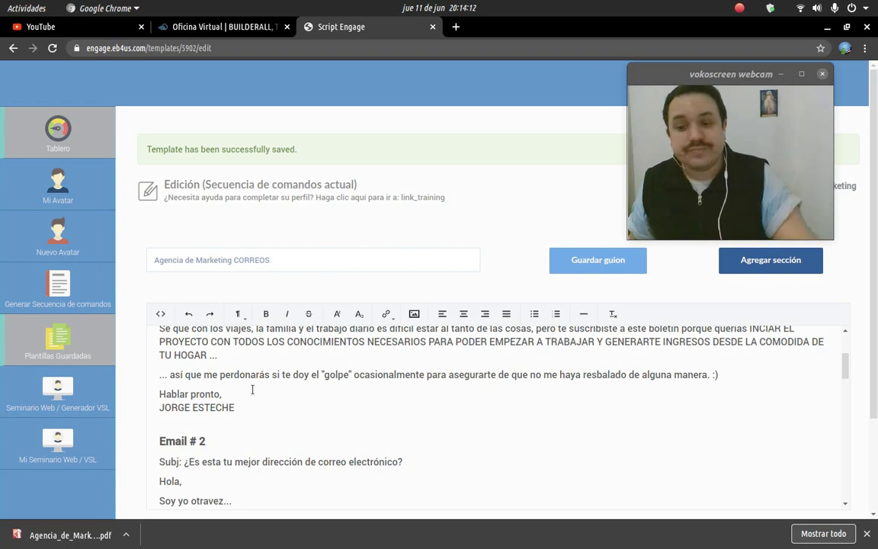
scroll(255, 394, "down", 3)
scroll(261, 404, "down", 2)
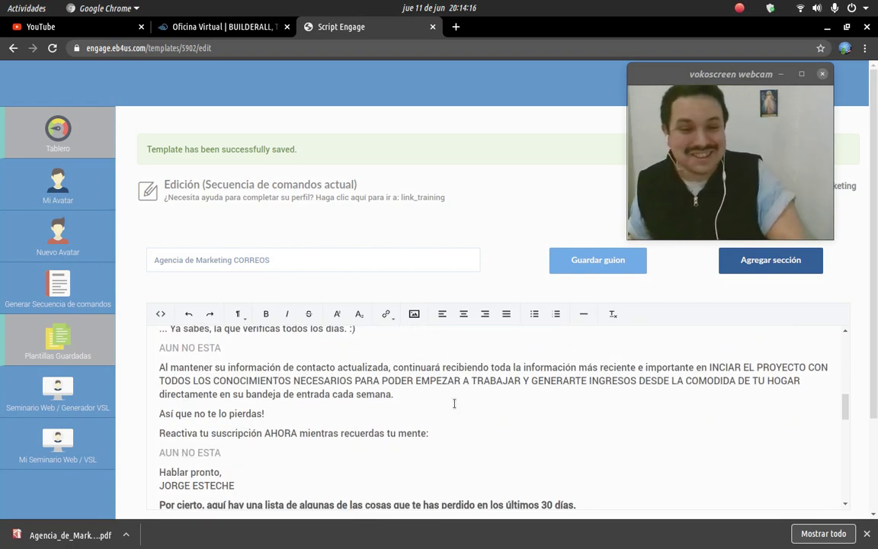
Step: Export the email script as PDF and save it as Agencia_de_Marketing_CORREOS.pdf in the Curso Agencia De Marketing folder
left_click(867, 533)
scroll(263, 421, "down", 2)
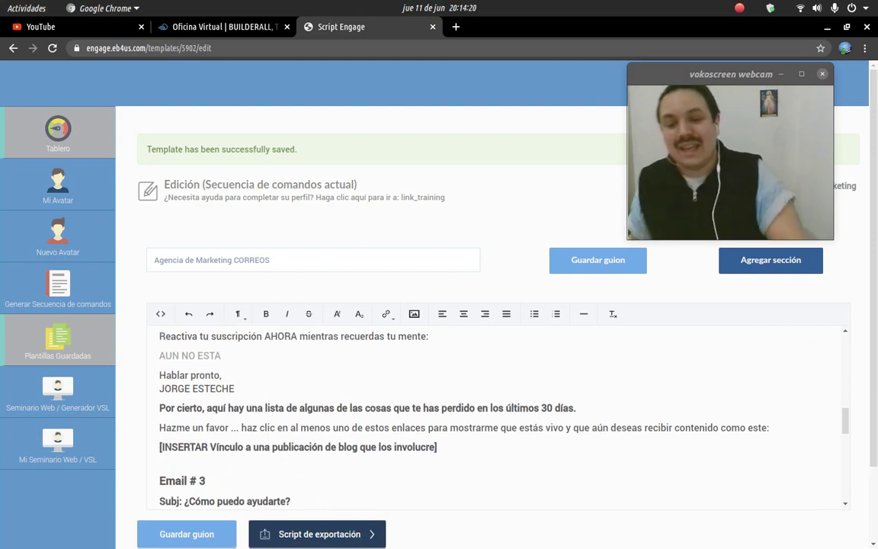
left_click(347, 534)
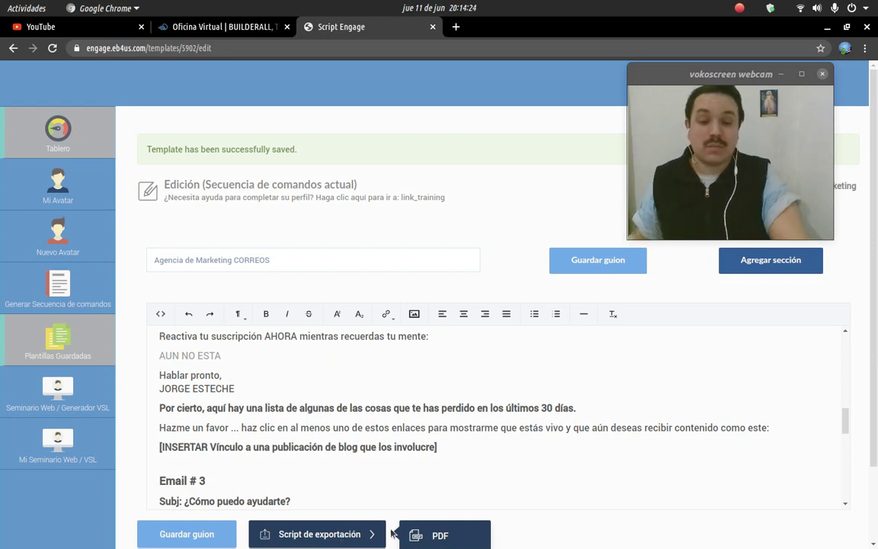
left_click(442, 538)
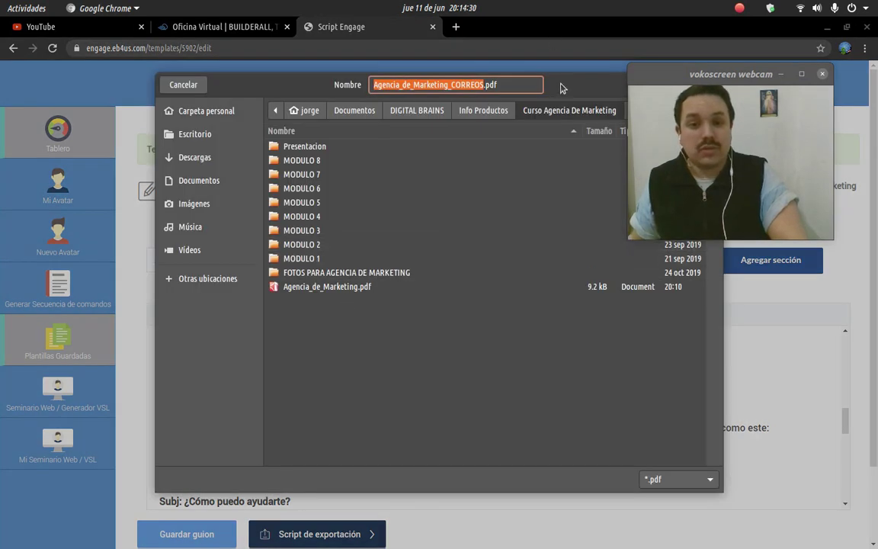
left_click_drag(650, 78, 685, 122)
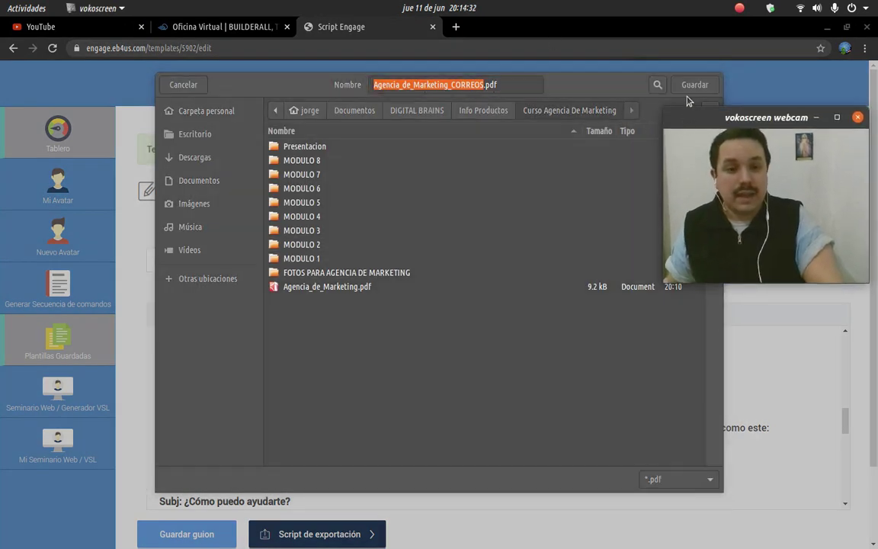
left_click(691, 85)
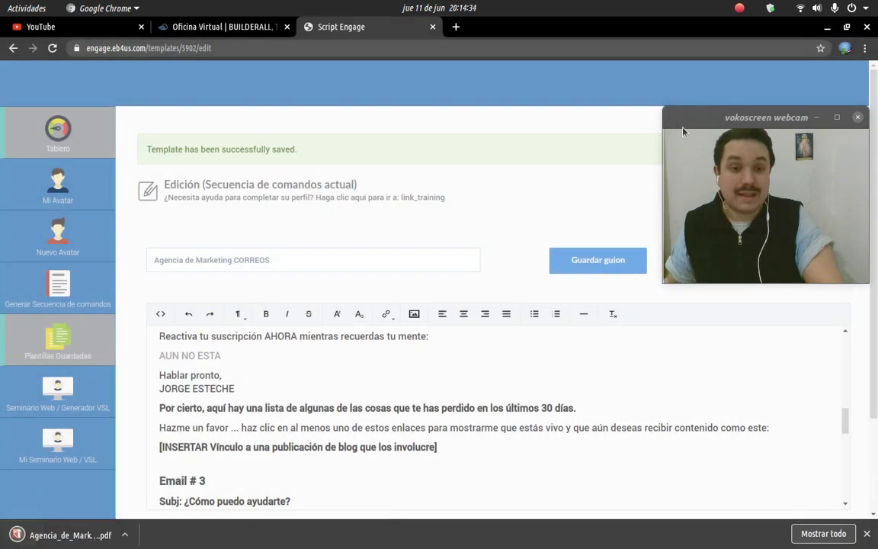
left_click_drag(683, 117, 669, 82)
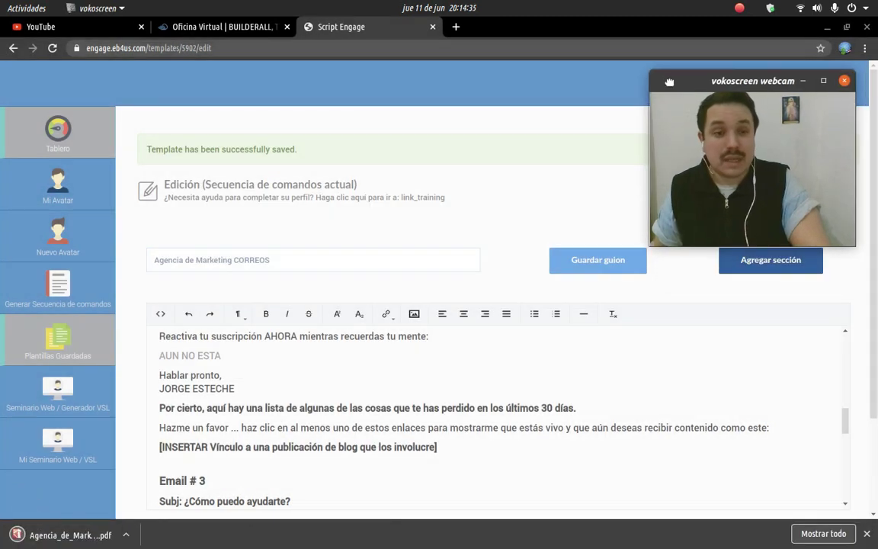
left_click(867, 533)
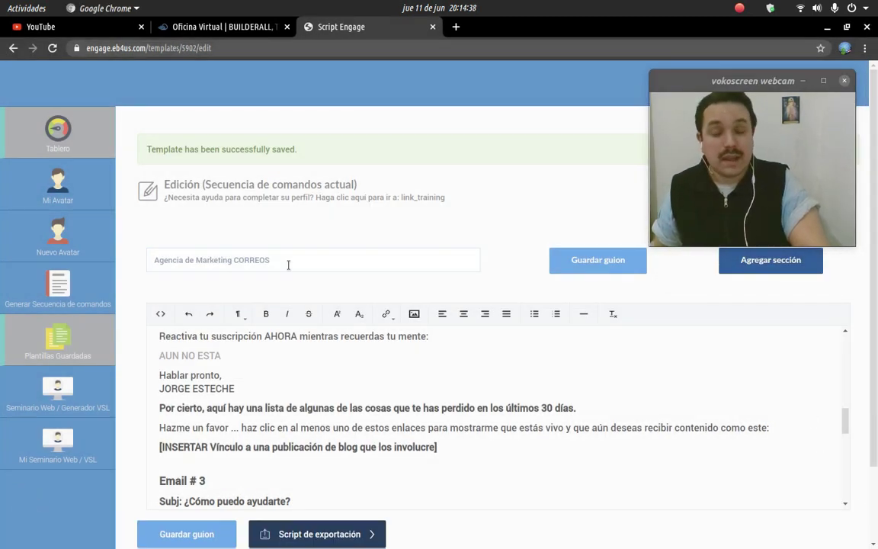